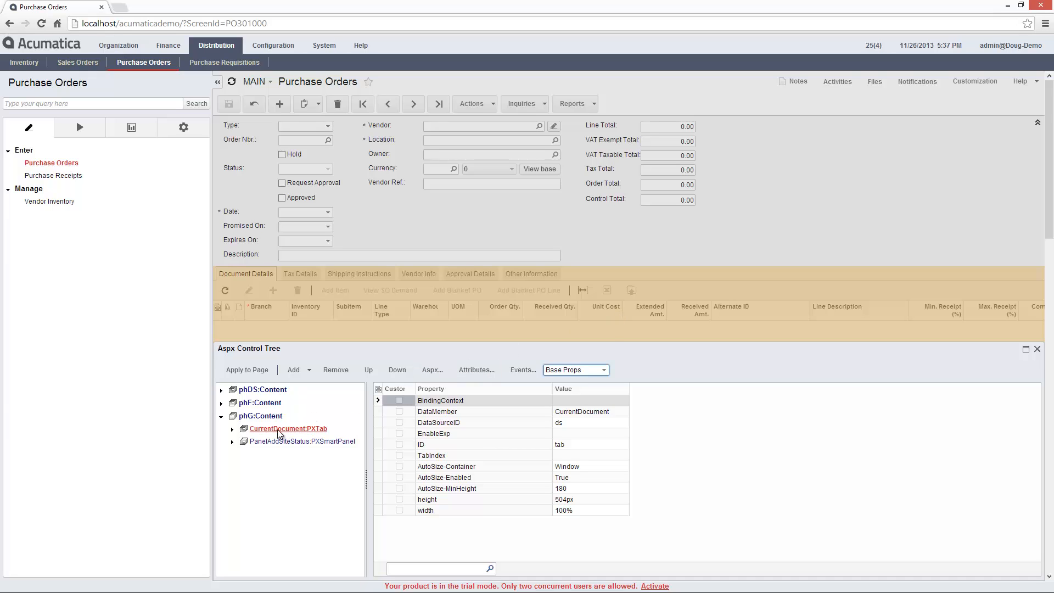
Add a PXTabItem from the Items collection to the CurrentDocument:PXTab control
left_click(233, 429)
left_click(309, 369)
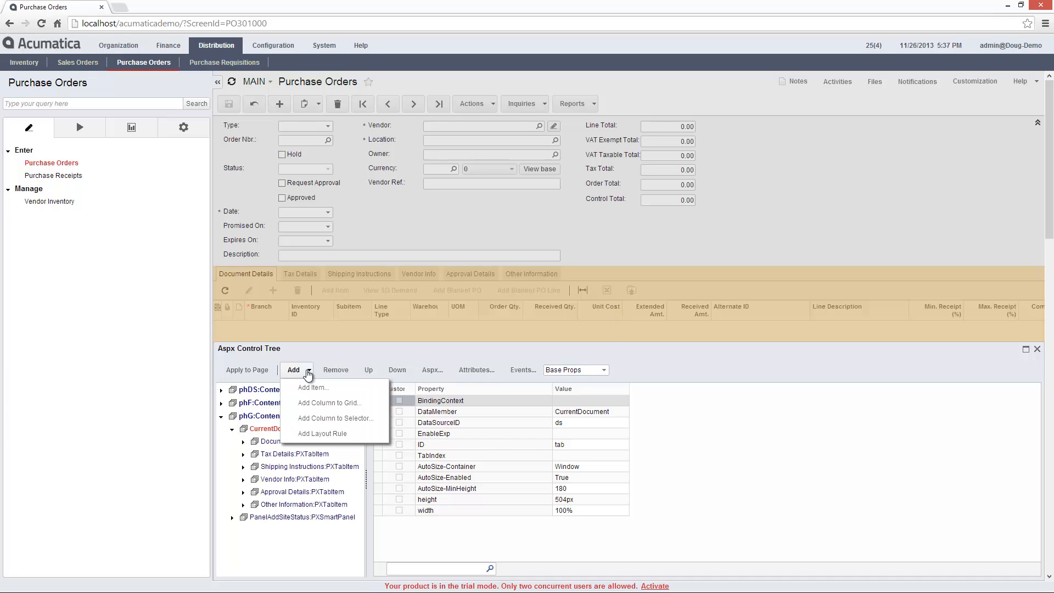
left_click(307, 389)
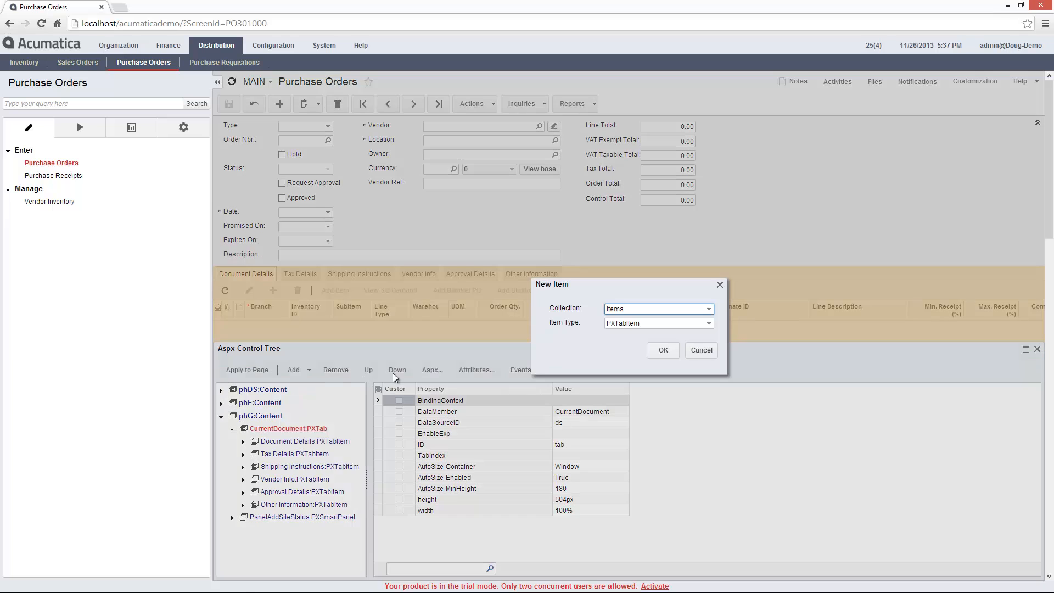
left_click(664, 350)
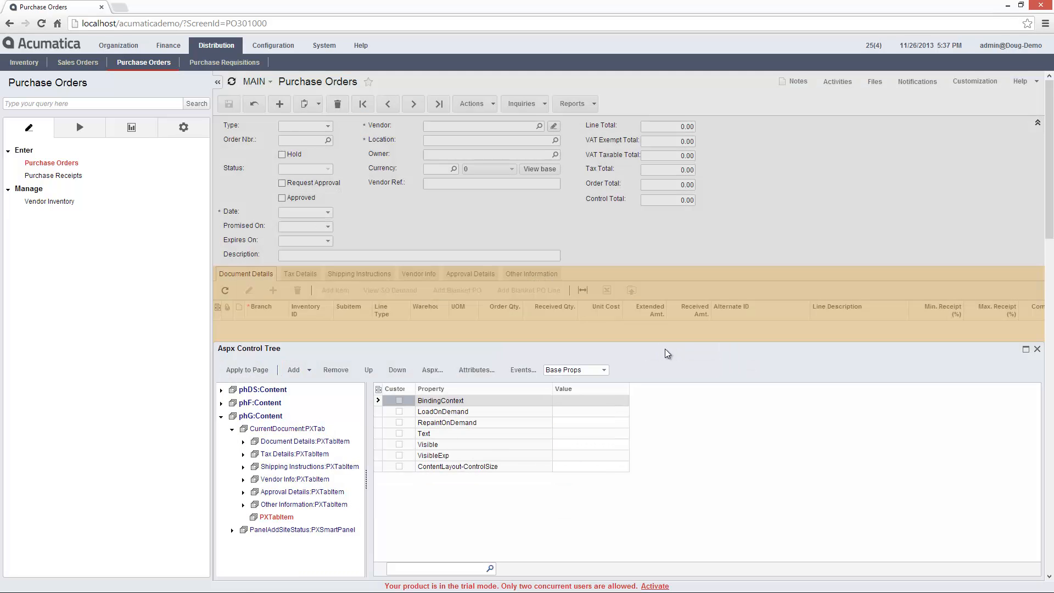
Move the new PXTabItem up the control tree to sit directly after Shipping Instructions
left_click(371, 369)
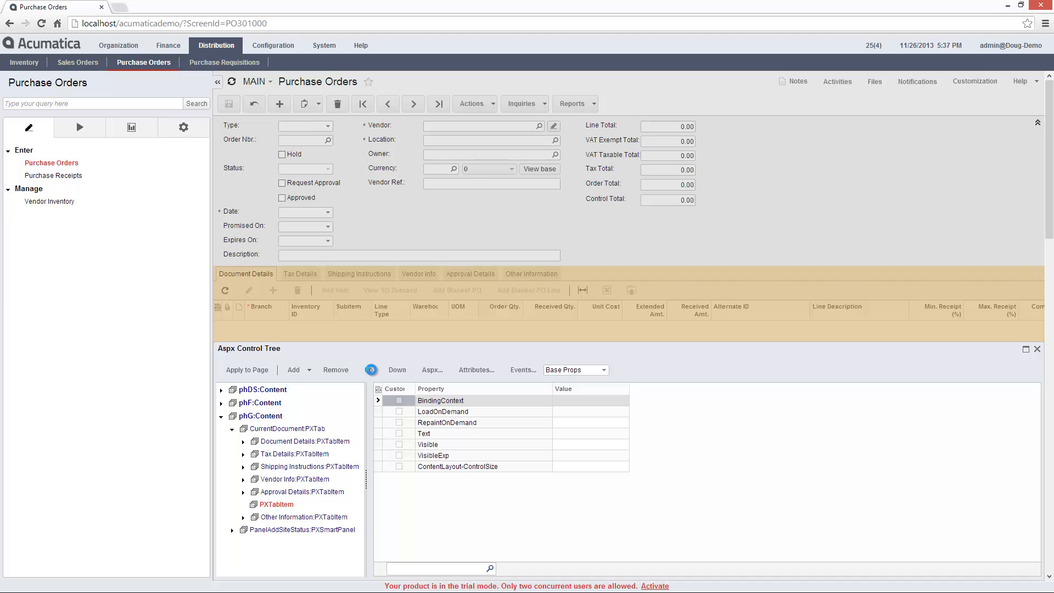
left_click(371, 369)
left_click(371, 371)
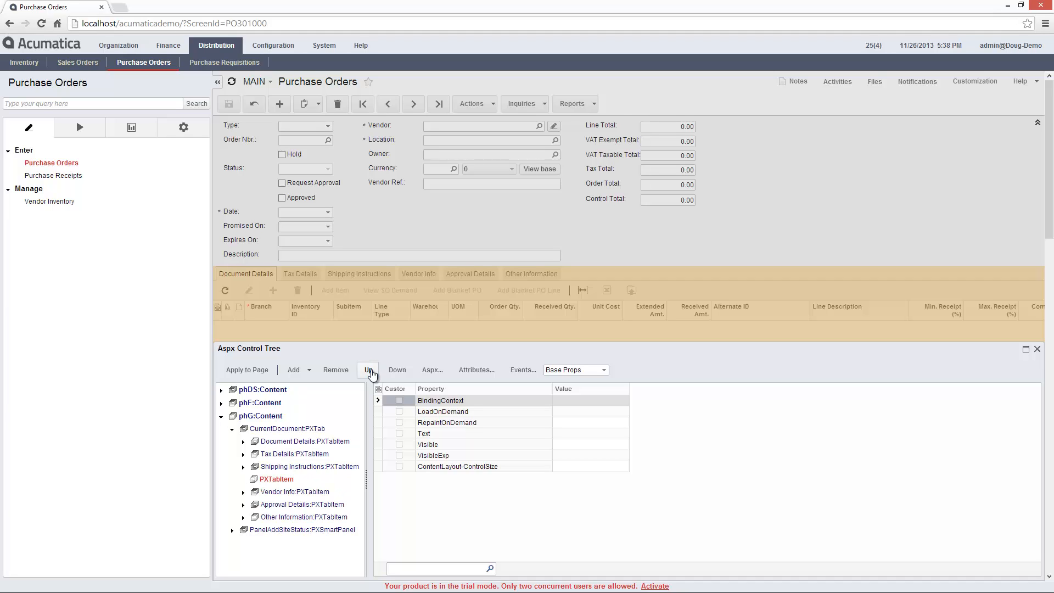
Set the new tab item's Text property to Shipping Status and close the control tree
left_click(567, 434)
type("Shipping Status")
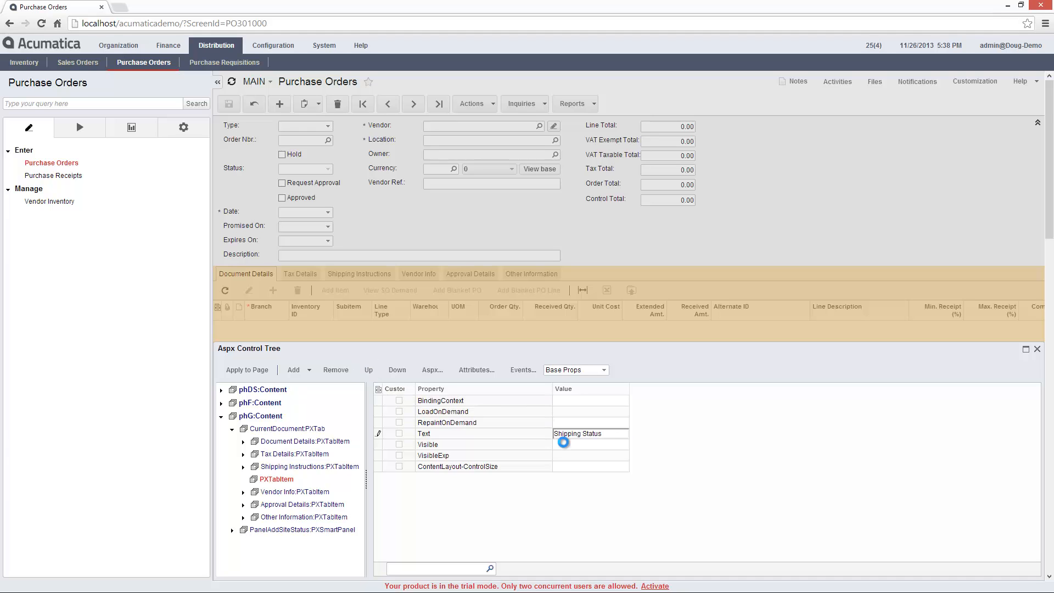
left_click(563, 443)
left_click(495, 444)
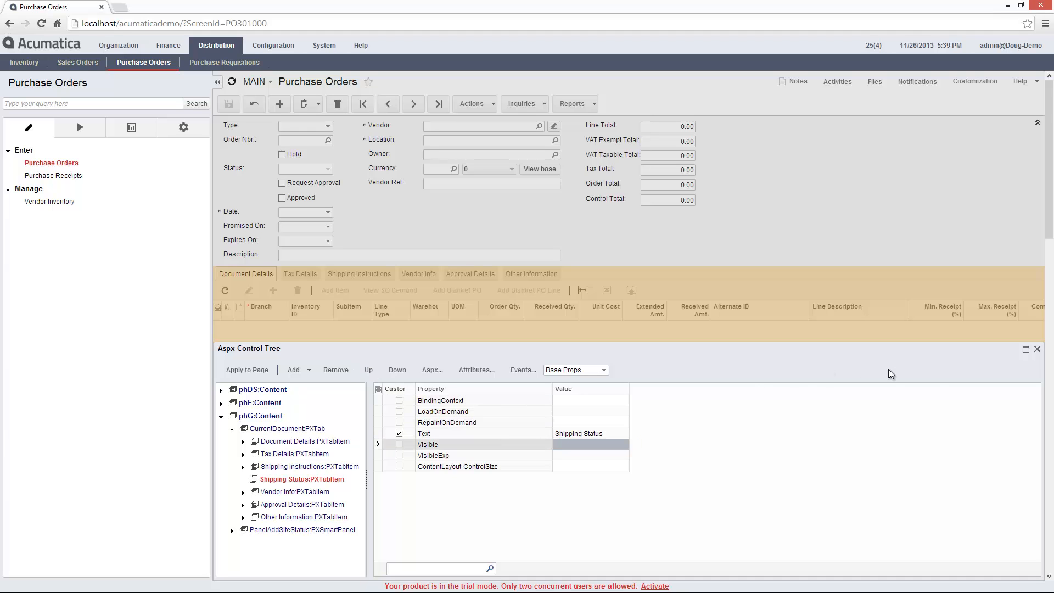
left_click(1036, 350)
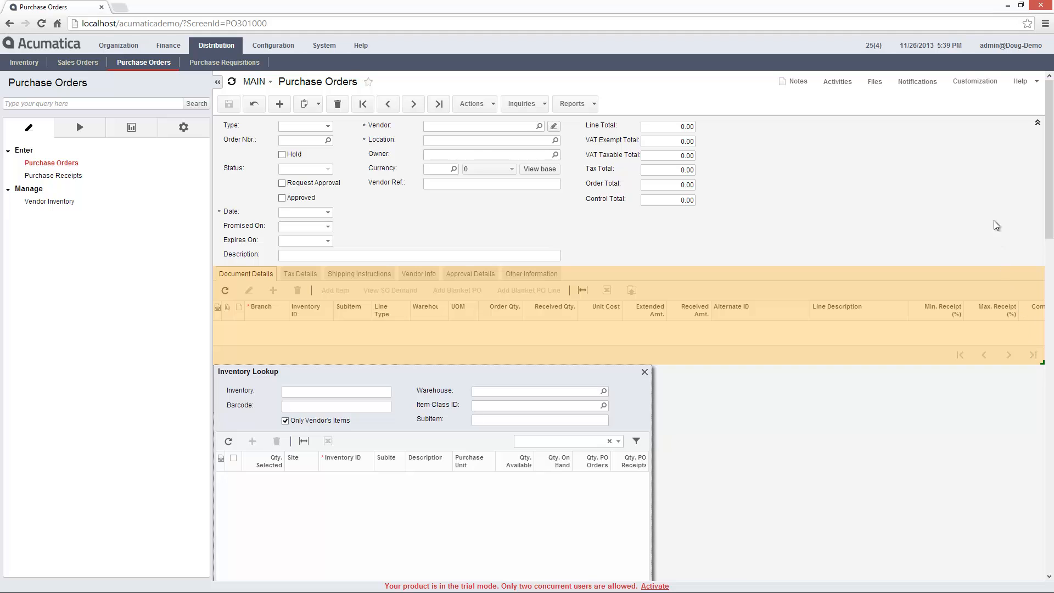
Save the POstatus customization project to the database and reload it from there
left_click(970, 88)
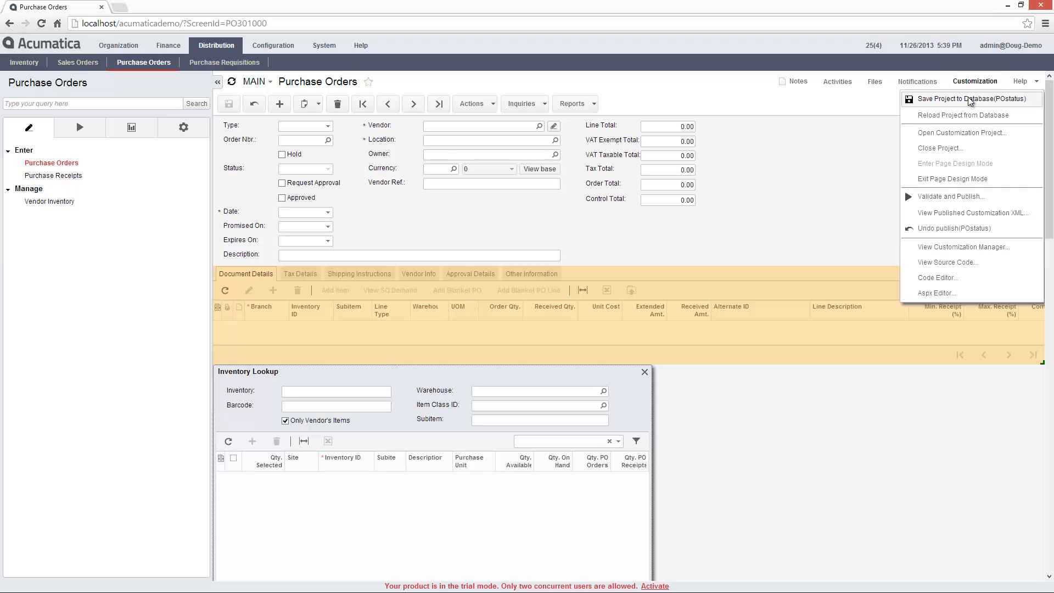
left_click(970, 98)
left_click(970, 82)
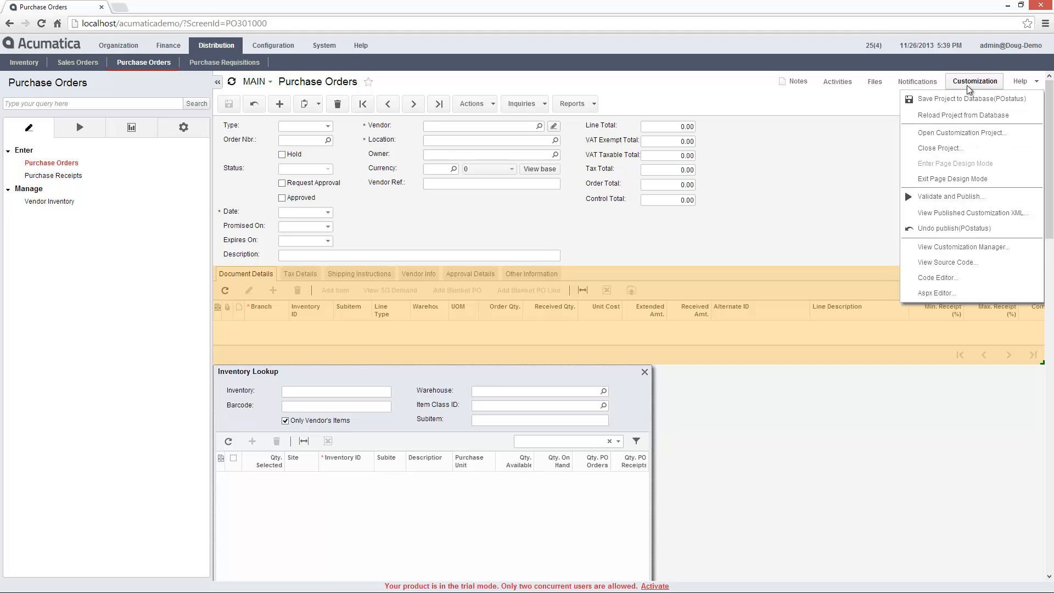
left_click(959, 116)
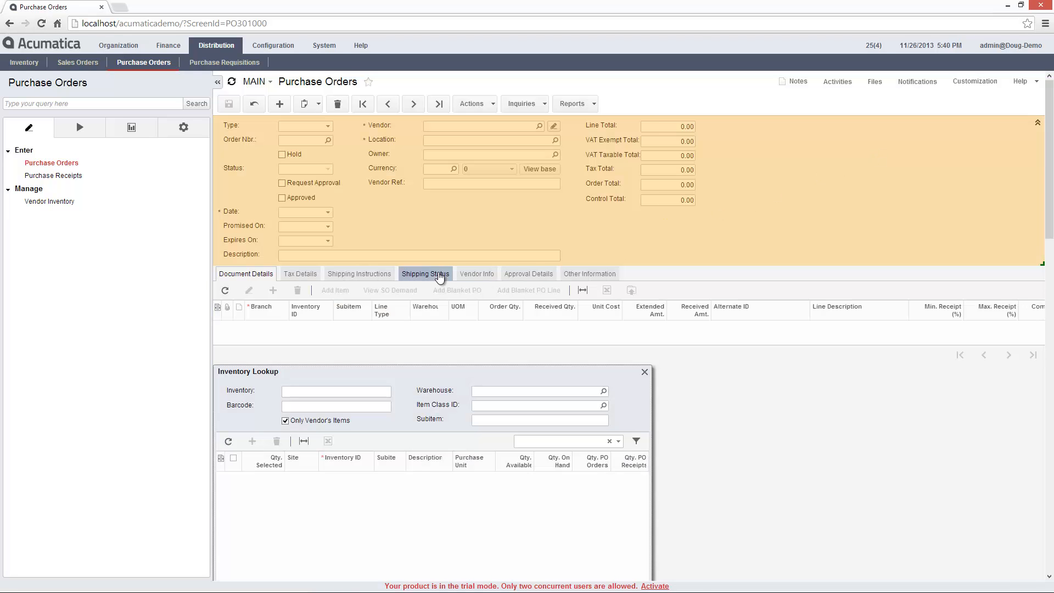
For a new Shipping Status tab control, create the POOrder data field ShipStatus, display name Shipping Status, type DBString(nchar), mapped to database
left_click(439, 276)
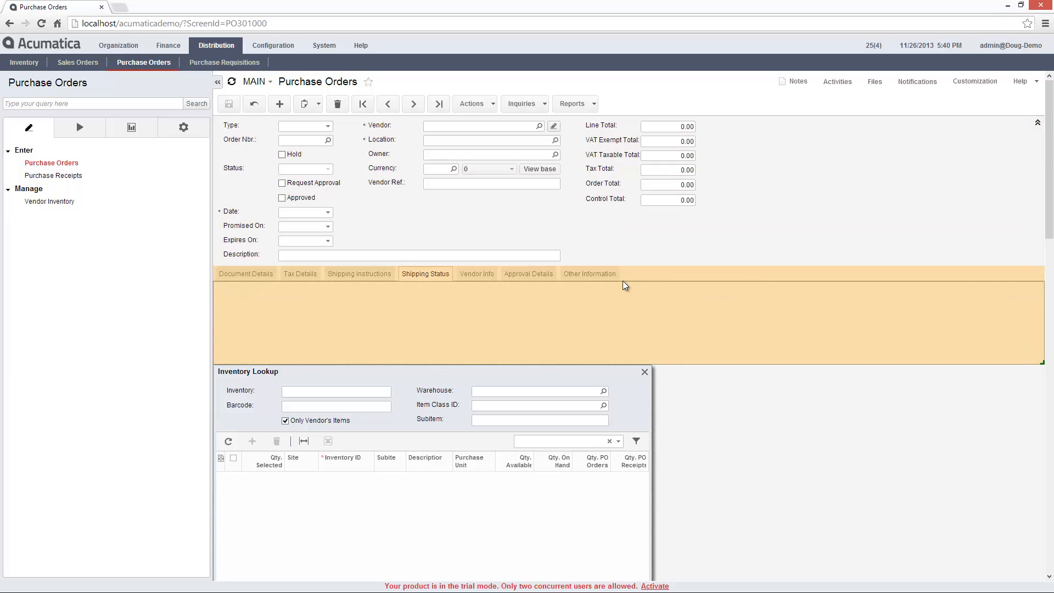
right_click(531, 299)
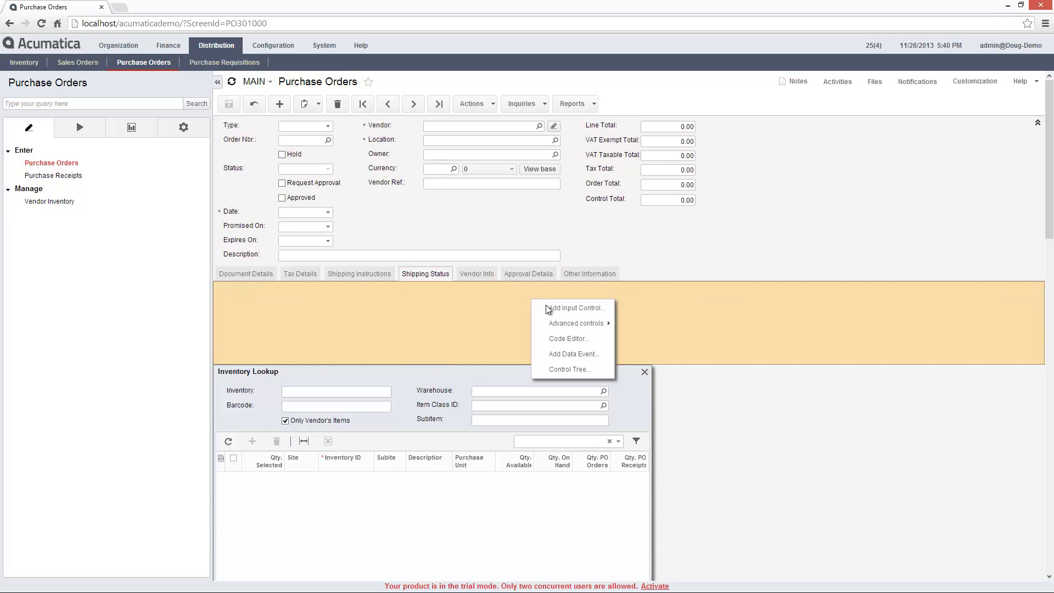
left_click(554, 307)
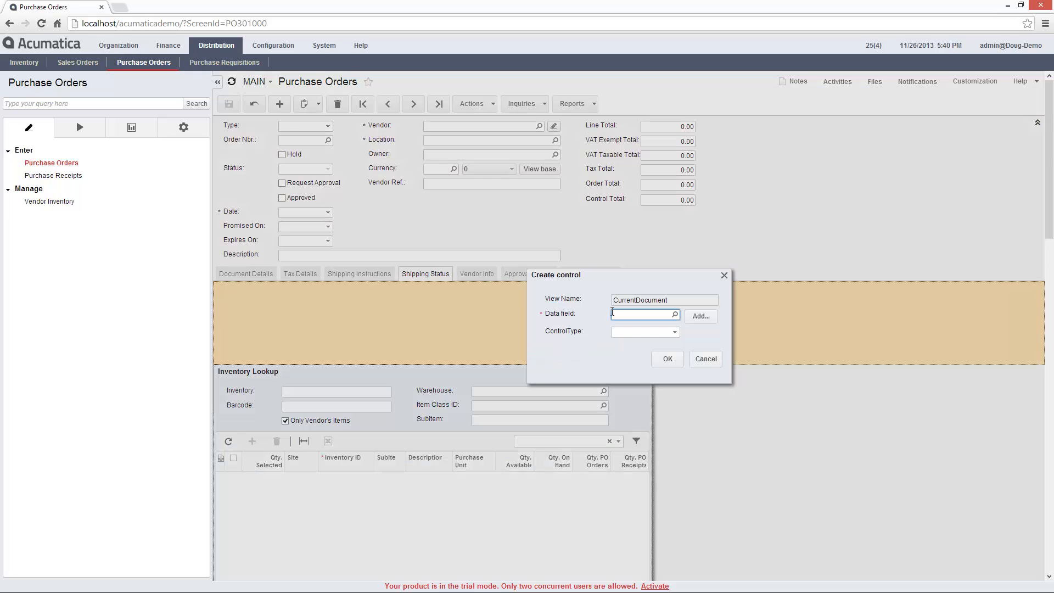
left_click(698, 316)
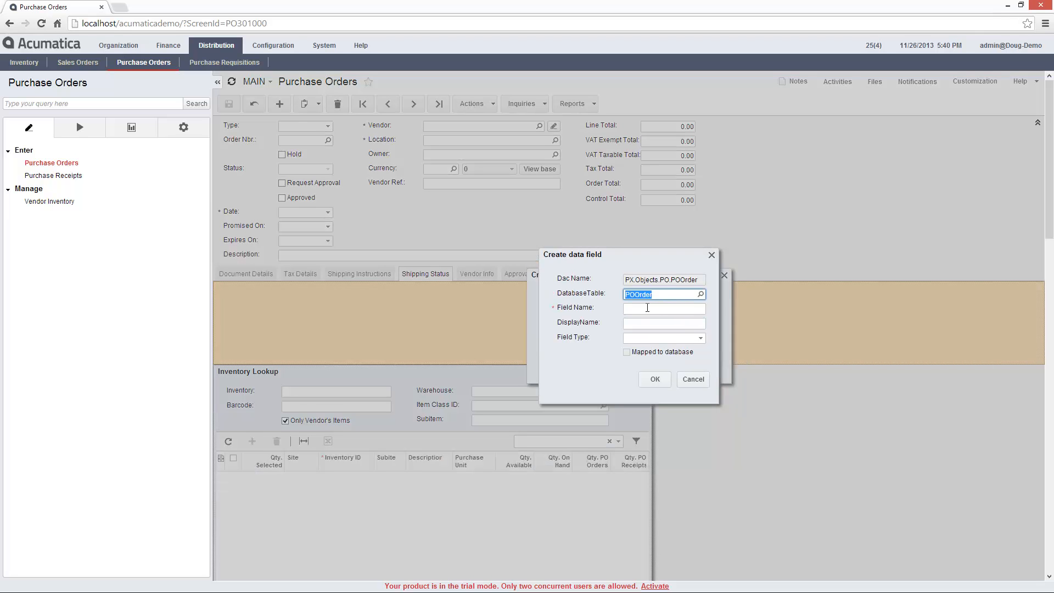
left_click(644, 309)
type("ShipStatus")
left_click(646, 324)
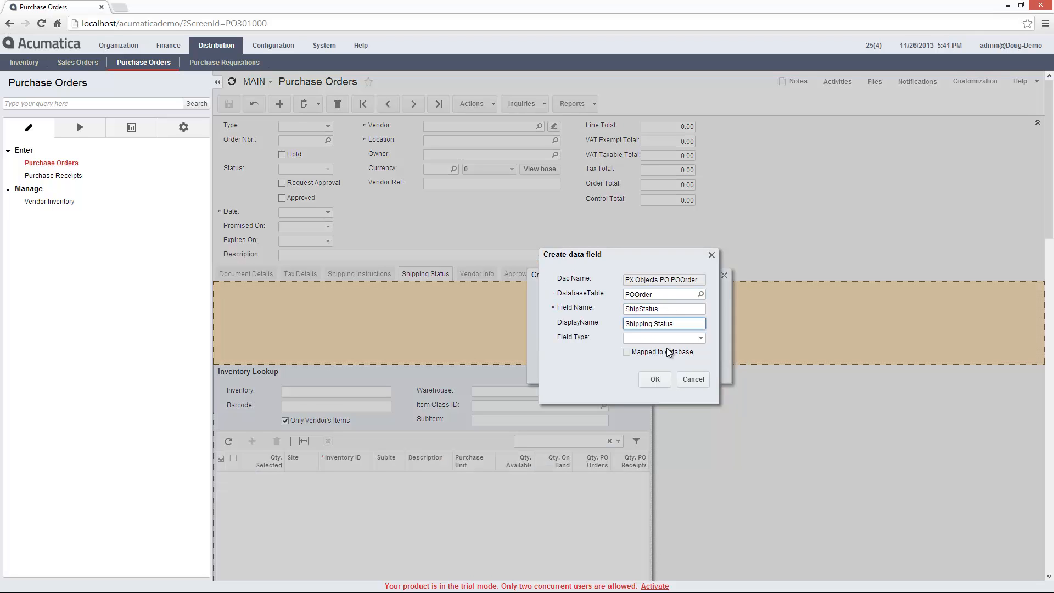
left_click(701, 339)
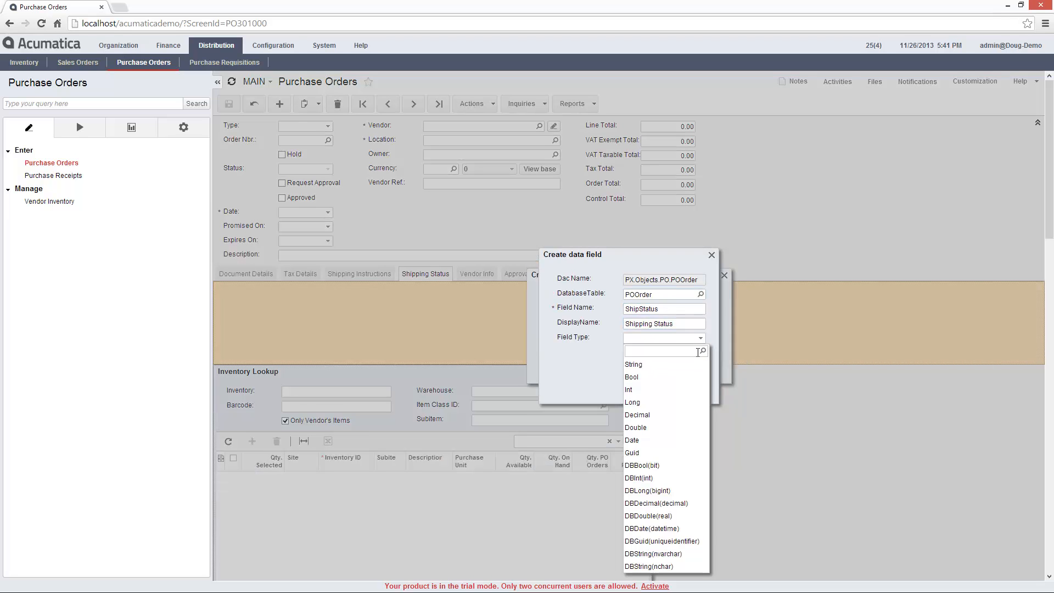
left_click(653, 567)
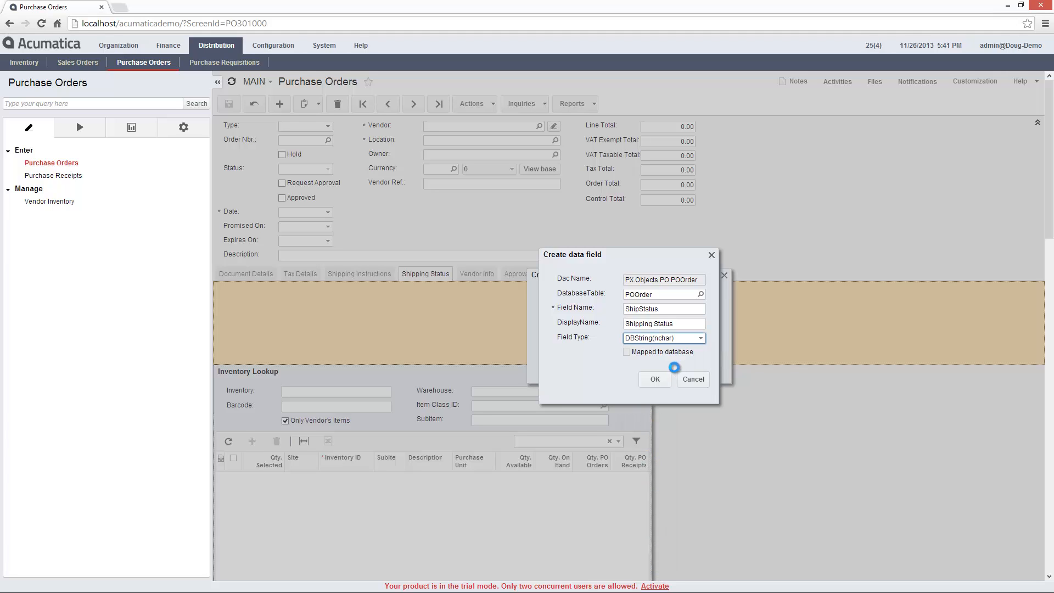
left_click(627, 352)
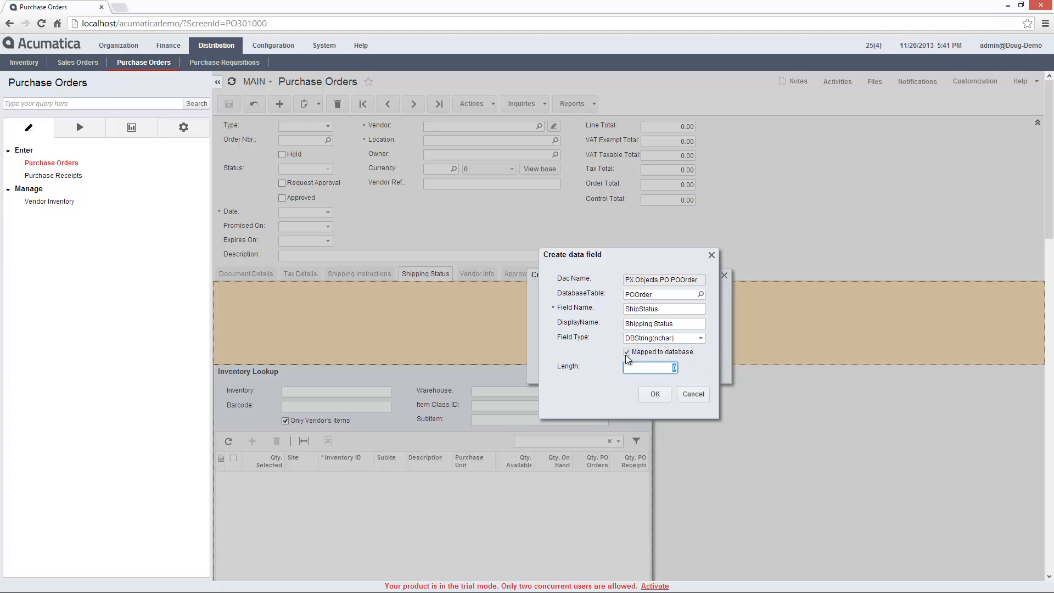
left_click(643, 393)
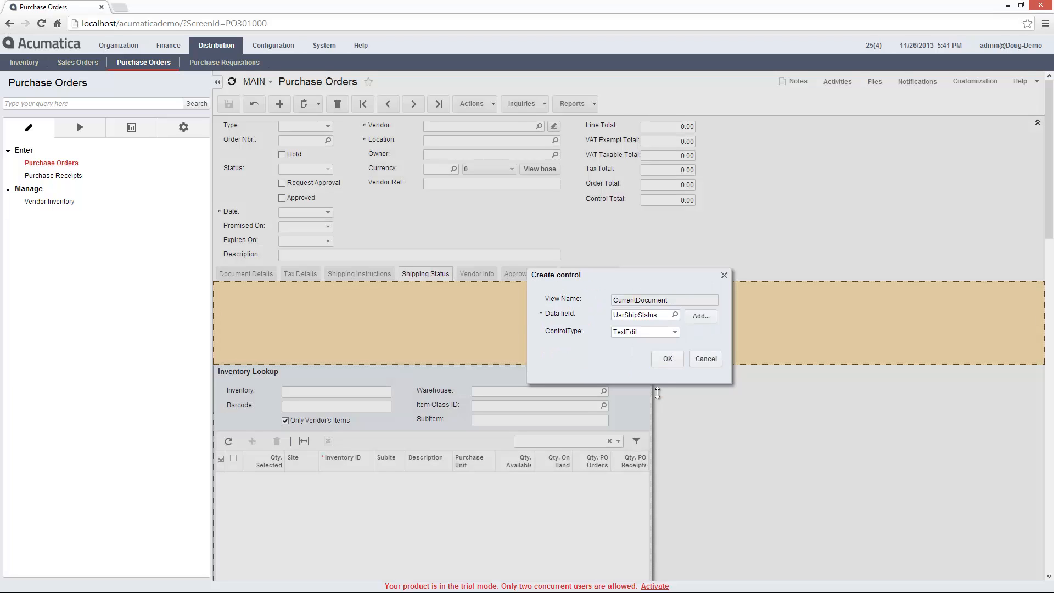
Create the UsrShipStatus control as a ComboBox and narrow it to less than half the Shipping Status tab's width
left_click(675, 333)
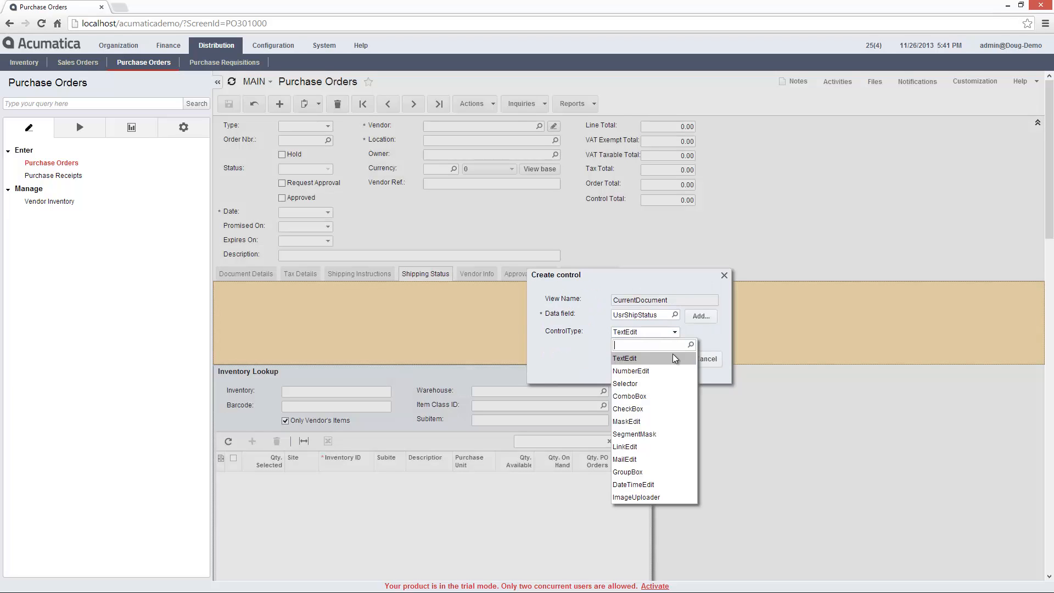
left_click(662, 395)
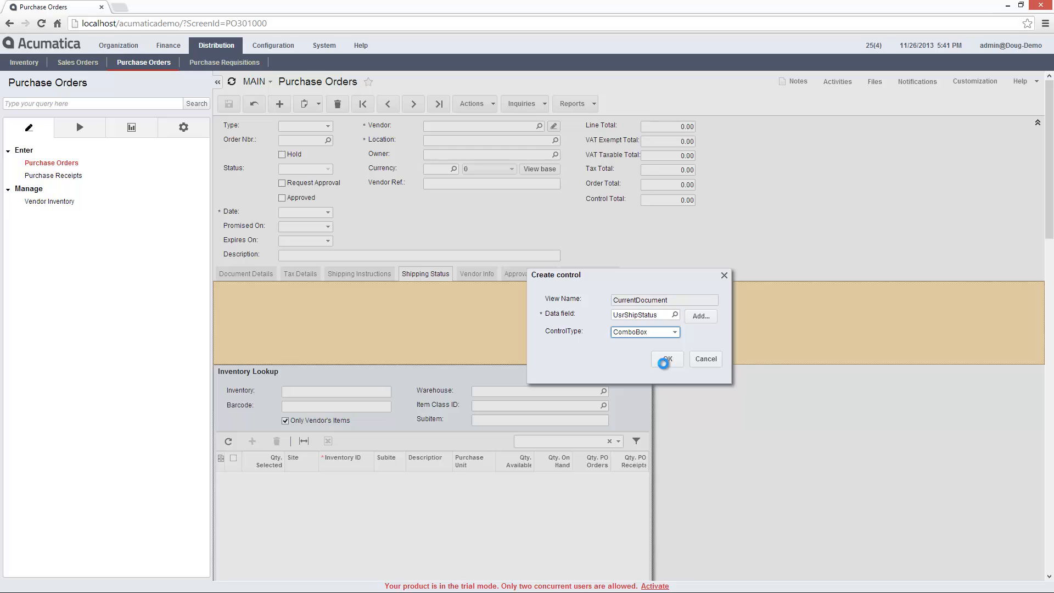
left_click(665, 360)
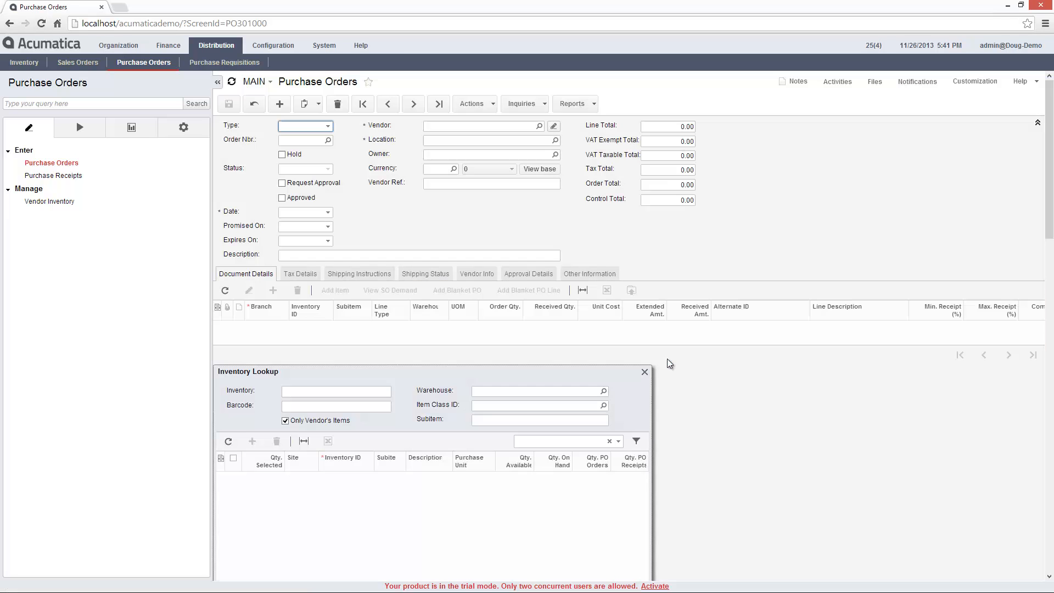
left_click(425, 274)
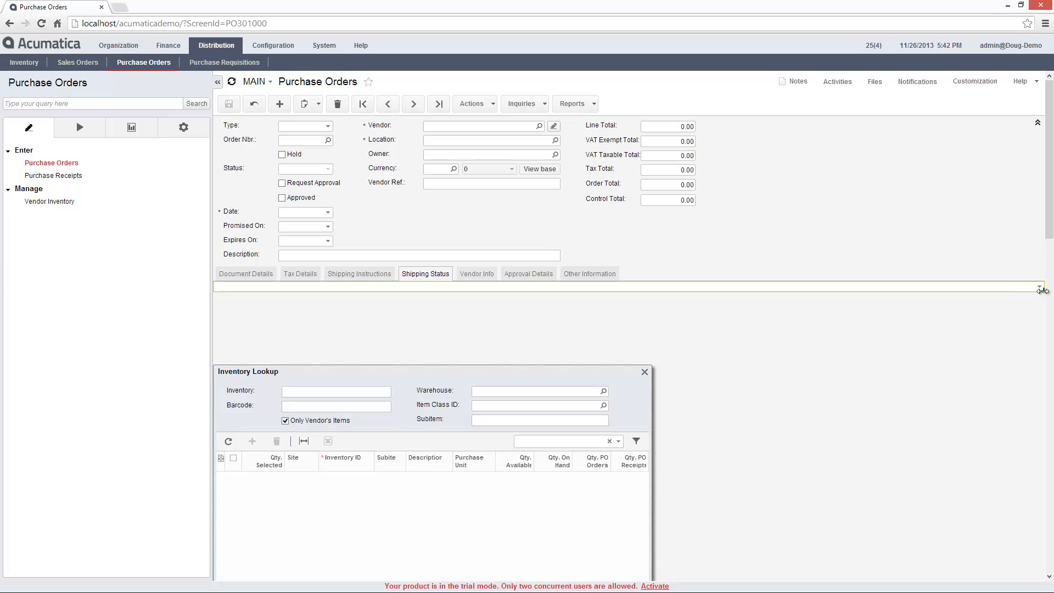
left_click_drag(1041, 290, 433, 288)
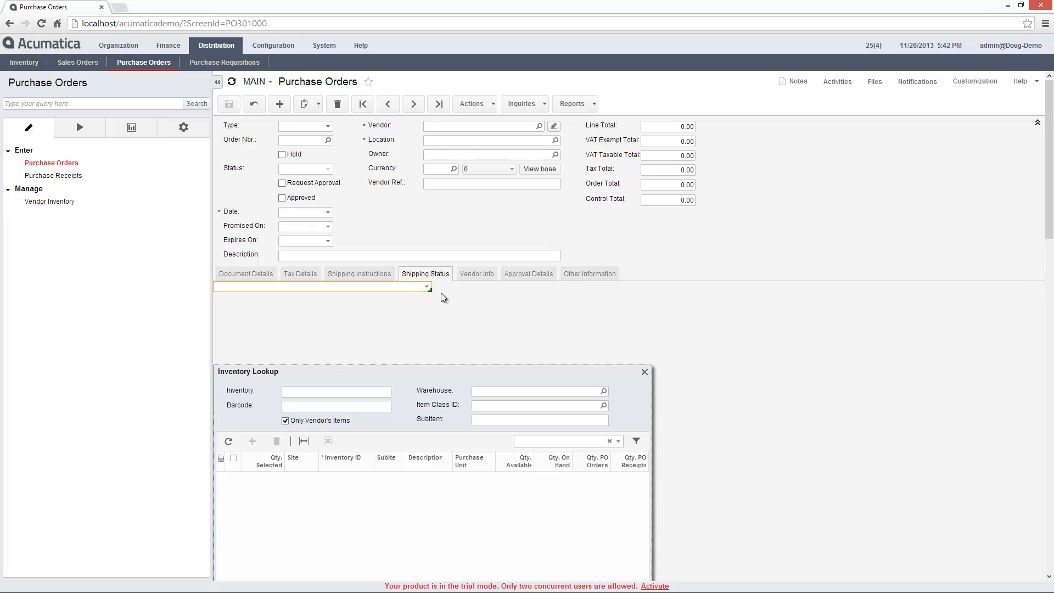
Add a DateTimeEdit control to the Shipping Status tab with a new DBDate(datetime) field DateLeavePort, display name Leaving Port
right_click(471, 295)
left_click(500, 303)
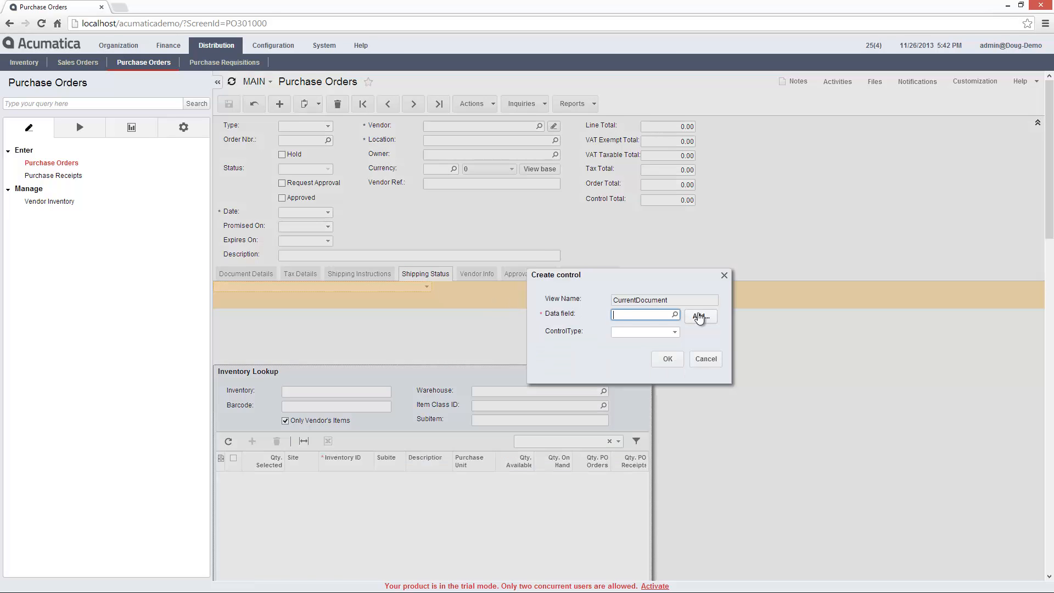
left_click(699, 317)
type("DateLeavePort")
key("Tab")
type("Leaving Port")
left_click(700, 338)
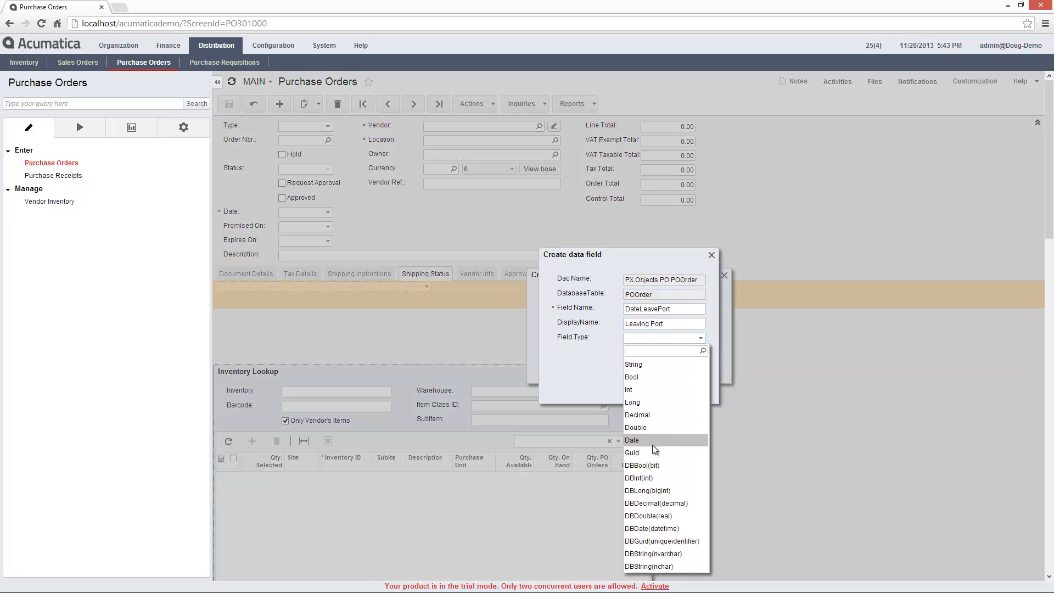
left_click(652, 528)
left_click(653, 381)
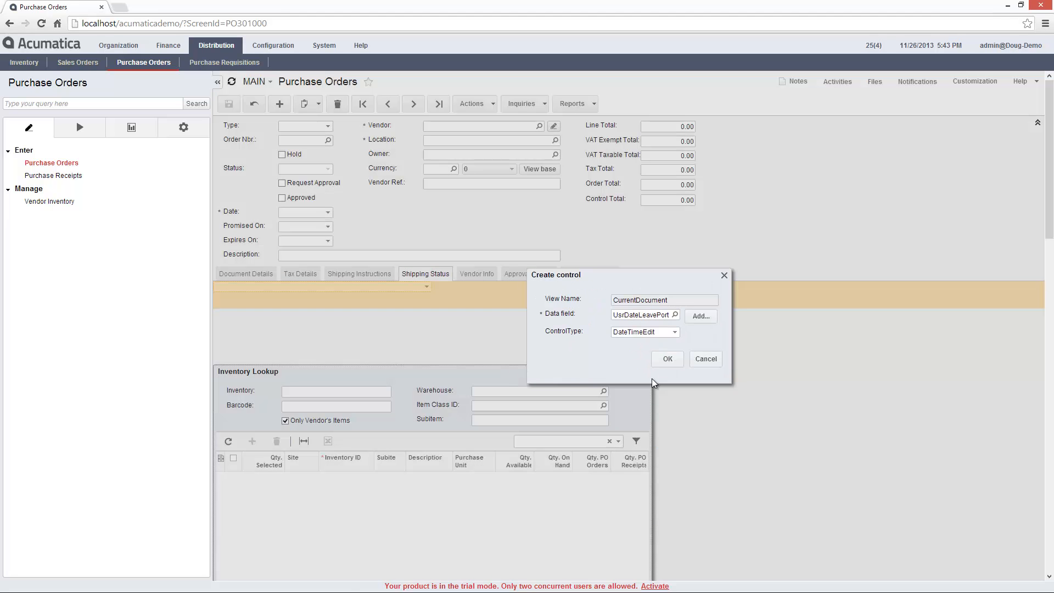
left_click(668, 359)
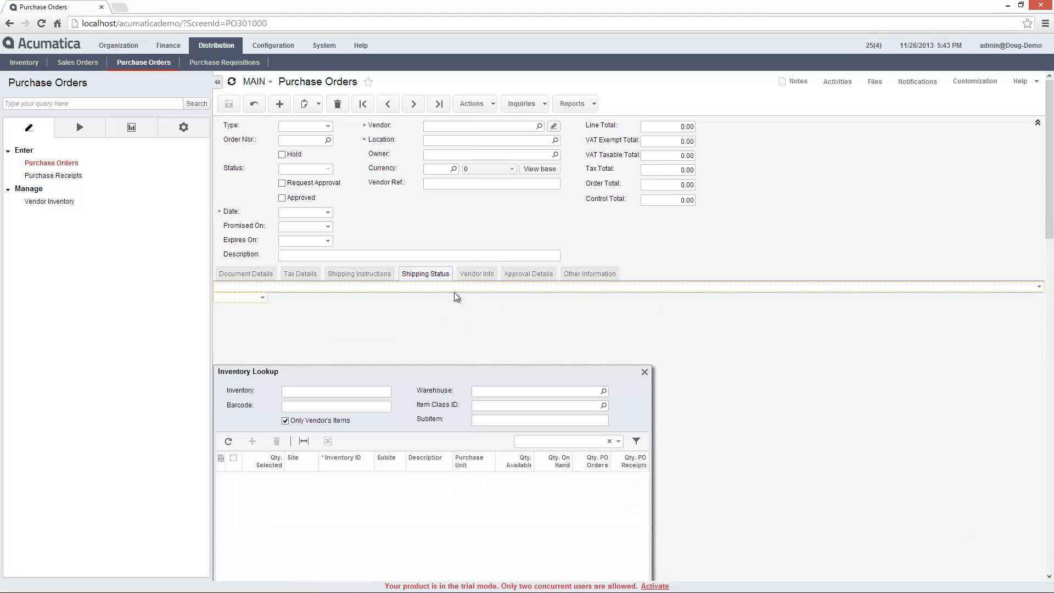
Add a control to the Shipping Status tab with a new DBDate(datetime) field DateEstArrival, display name Estimated Arrival
right_click(468, 306)
left_click(482, 317)
left_click(695, 316)
type("DateEstArrival")
key("Tab")
type("Estimated Arrival")
left_click(699, 338)
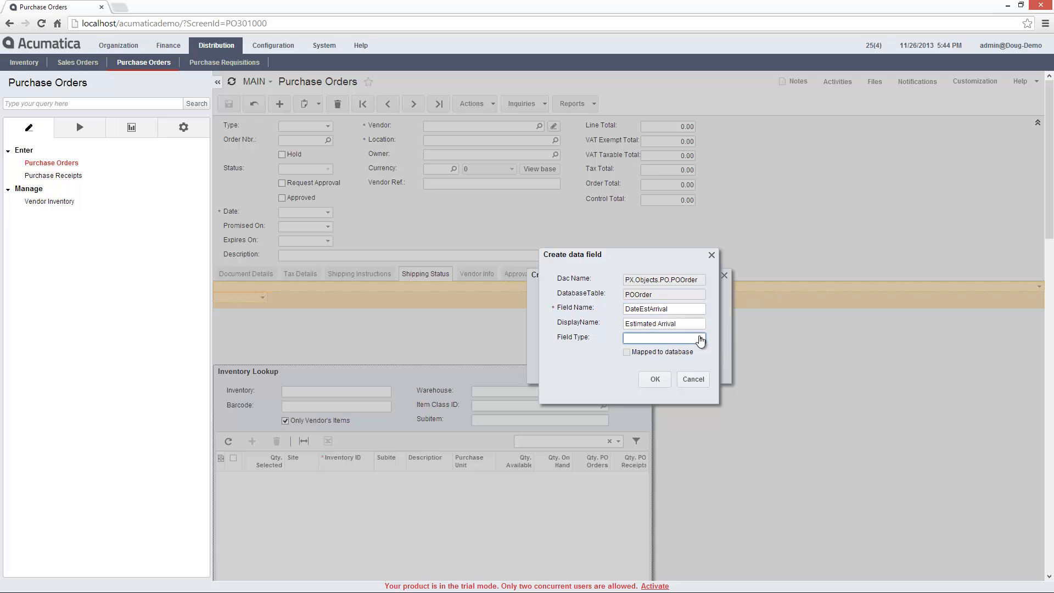
left_click(652, 528)
left_click(654, 379)
left_click(666, 359)
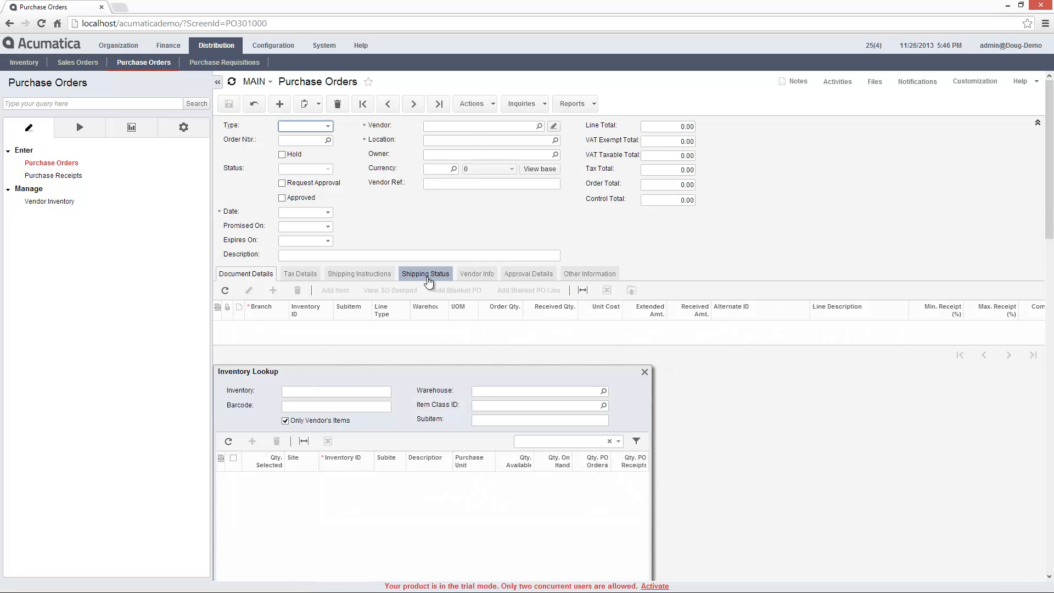
Add a TextEdit control to the Shipping Status tab with a new DBString(nvarchar) field VesselVoyage, display name Vessel Voyage
left_click(428, 276)
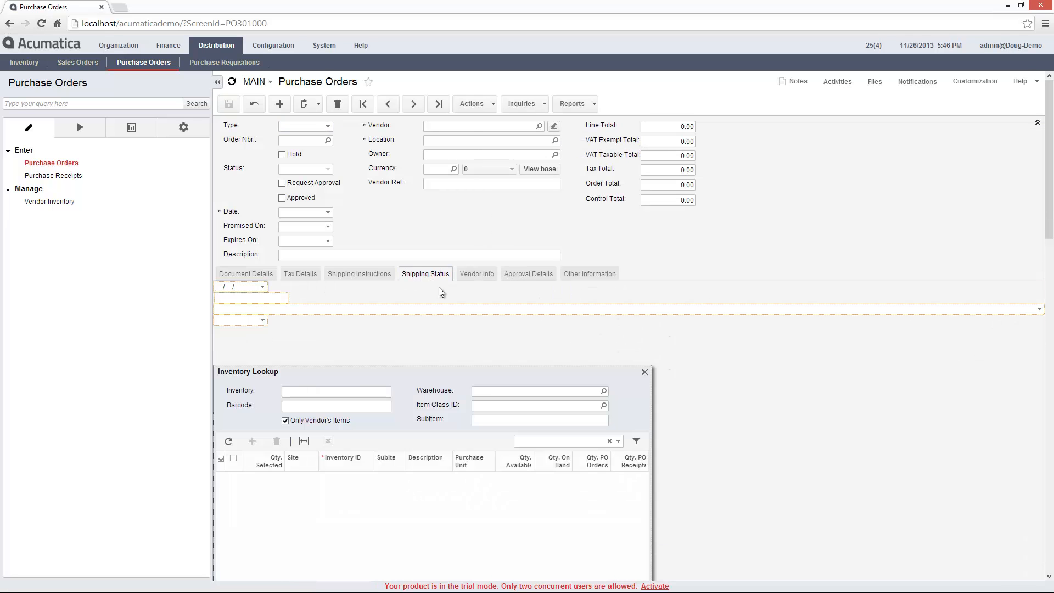
right_click(440, 288)
left_click(461, 299)
left_click(704, 314)
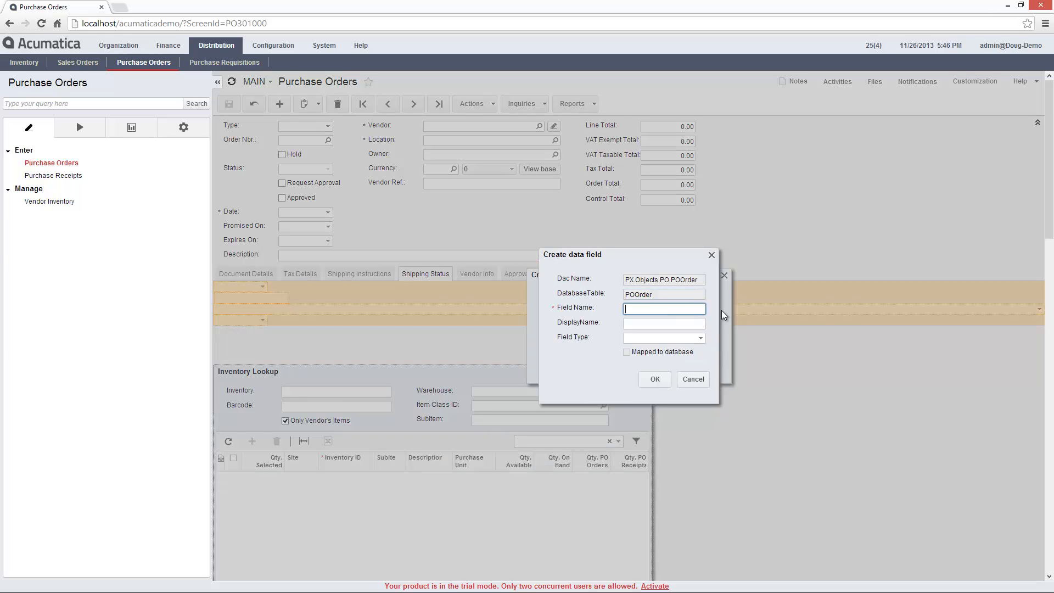
type("VesselVoyage")
key("Tab")
type("Vessel Voyage")
left_click(701, 338)
left_click(628, 554)
left_click(663, 380)
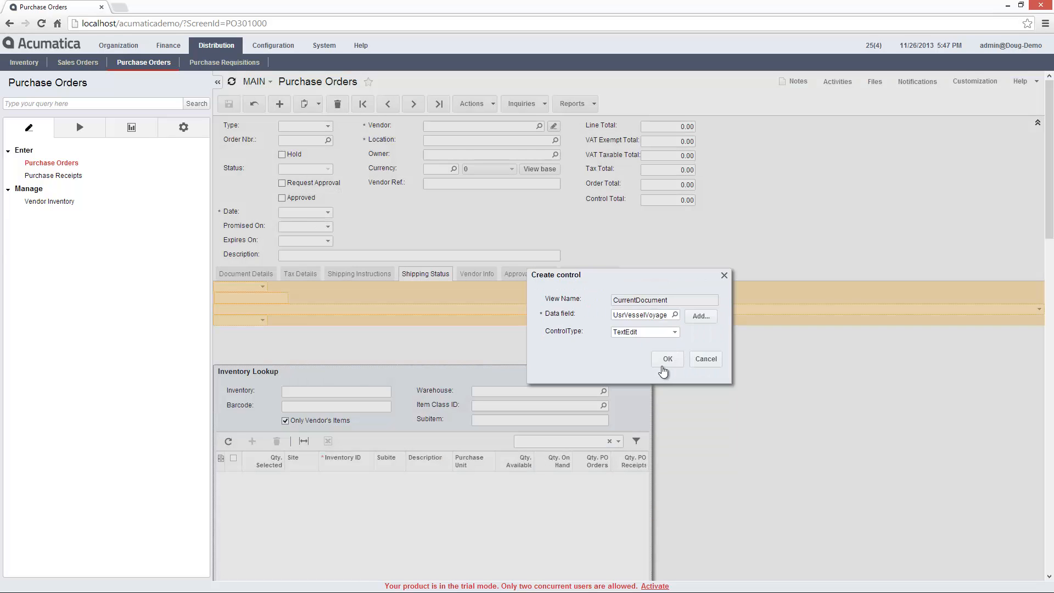
left_click(665, 356)
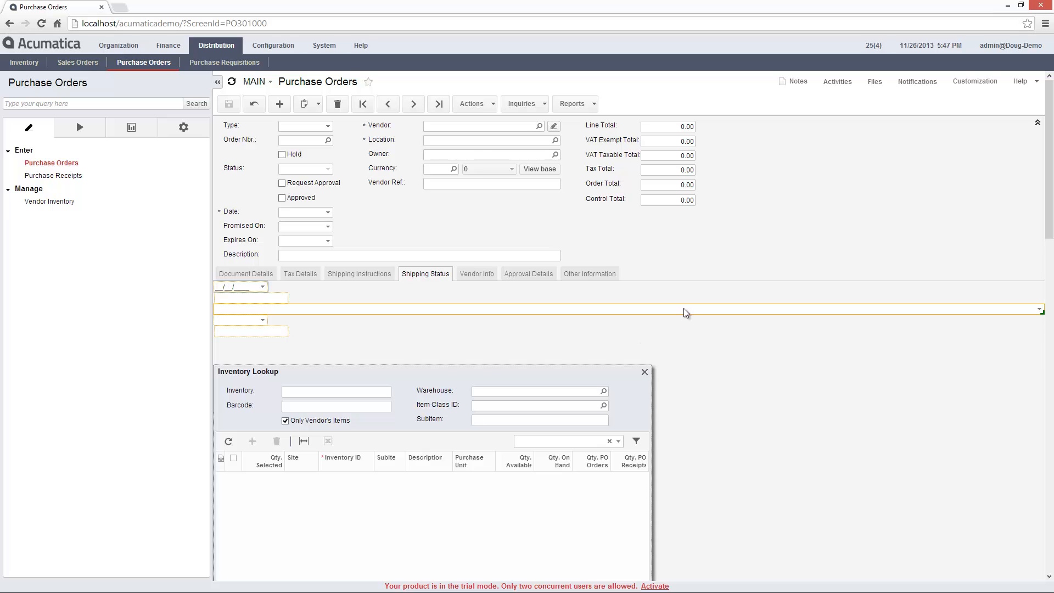
Save the POstatus customization project to the database, validate it and publish it
left_click(967, 84)
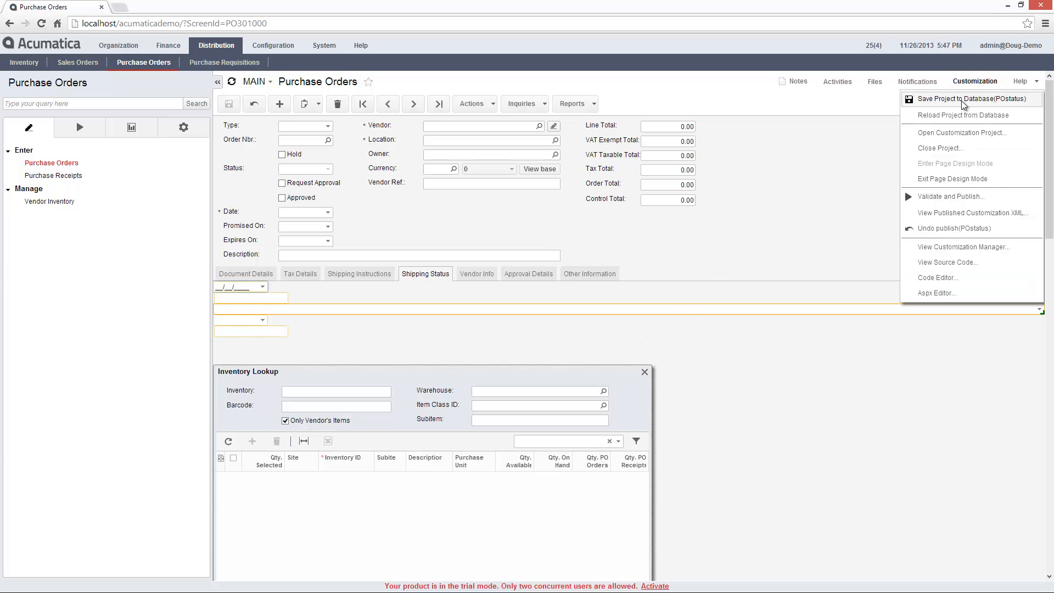
left_click(961, 101)
left_click(983, 81)
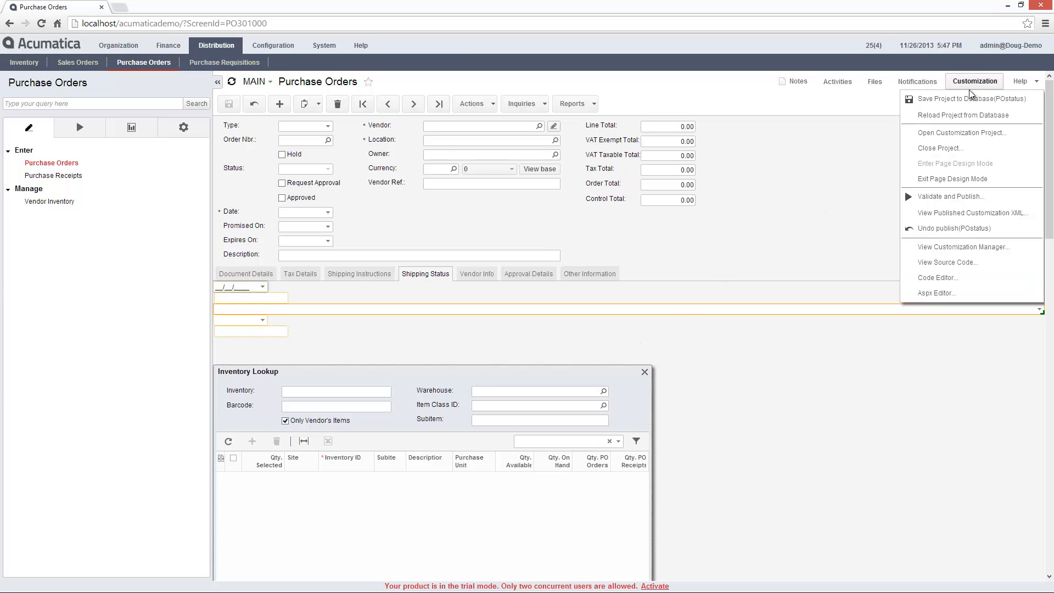
left_click(966, 196)
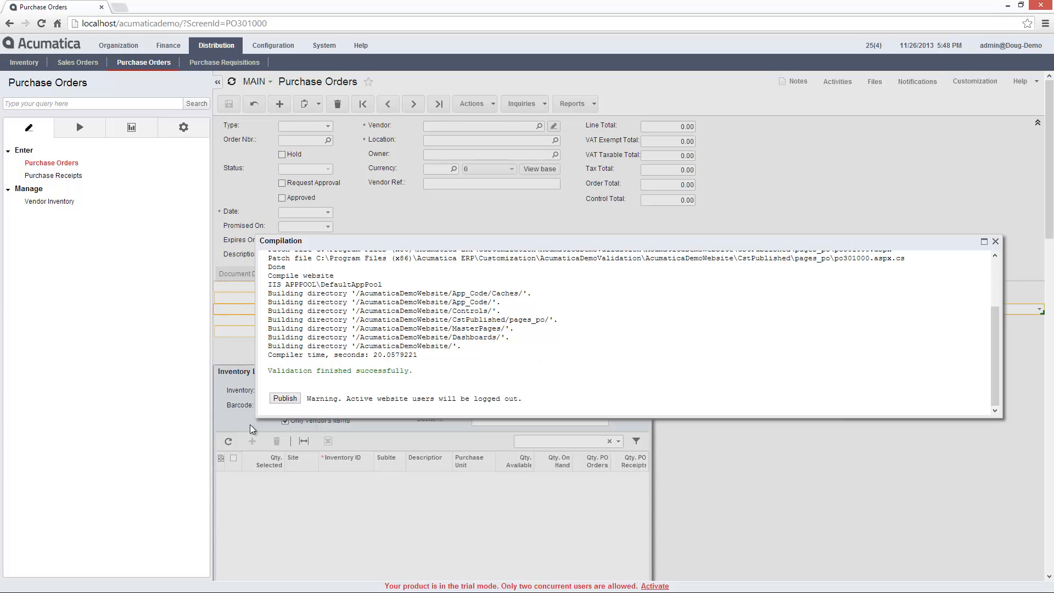
left_click(285, 397)
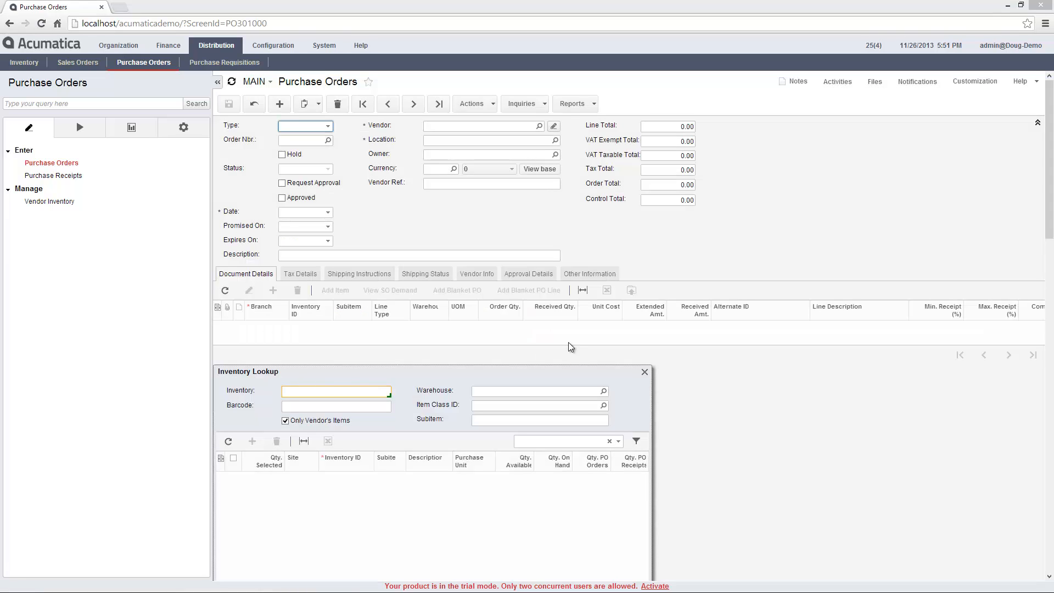
Leave page design mode and check the published fields under Shipping Status on the purchase order
left_click(969, 85)
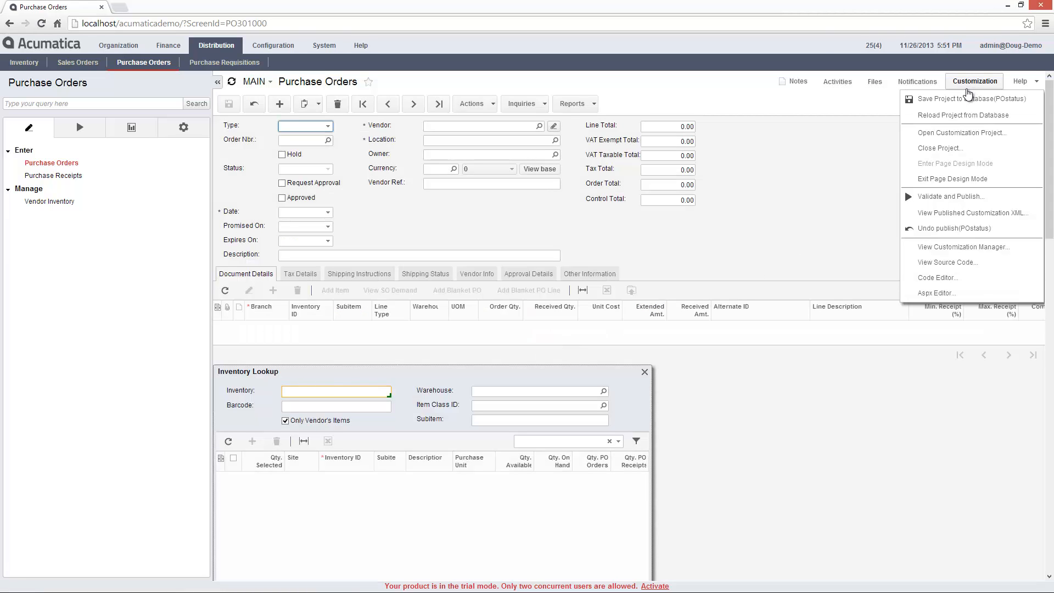
left_click(962, 180)
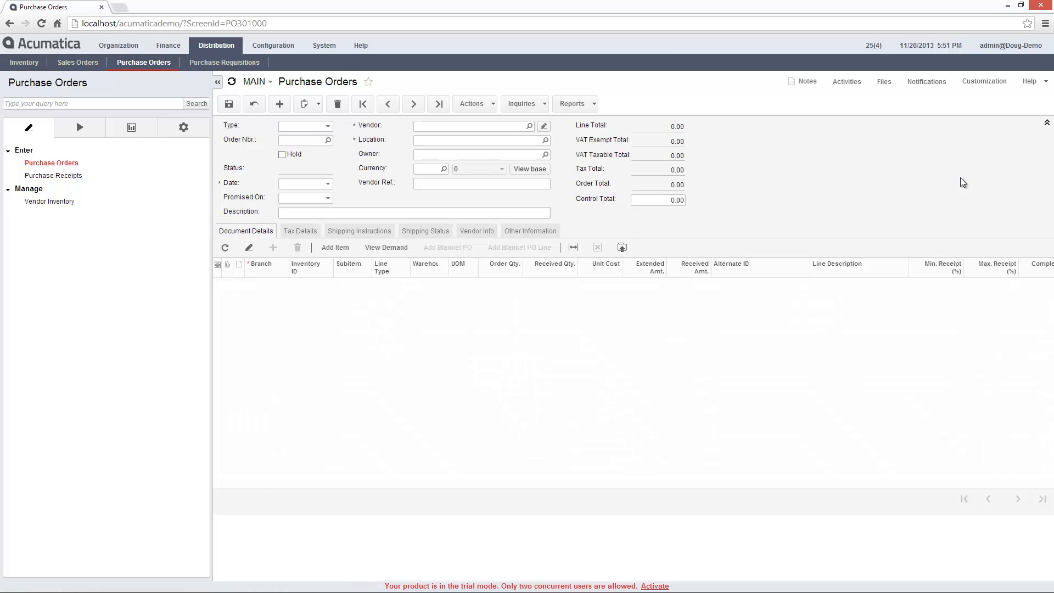
left_click(426, 230)
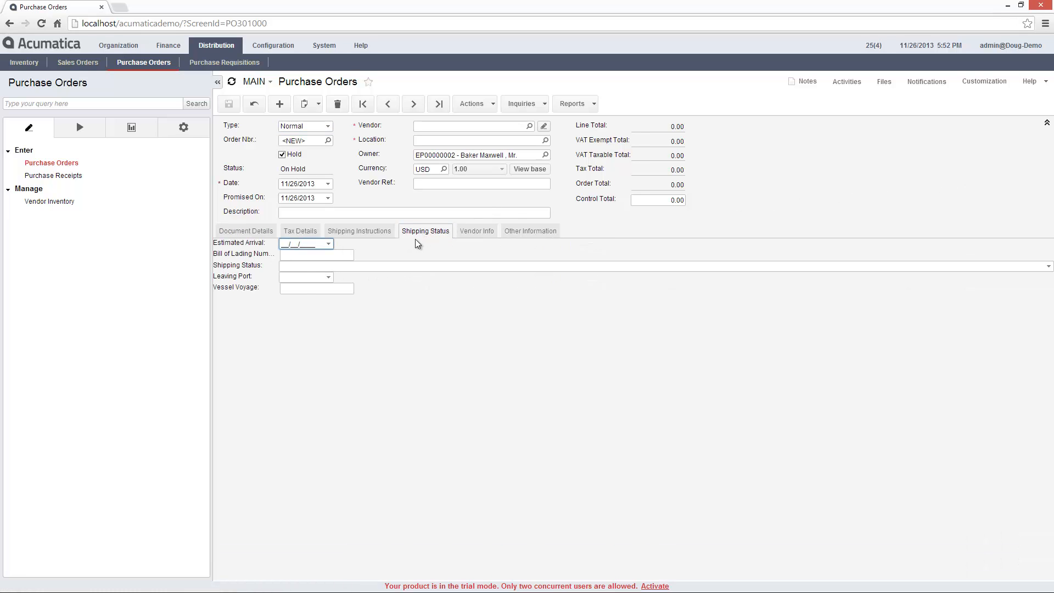
Reopen the POstatus customization project and bring up the Aspx Control Tree for the Shipping Status tab
left_click(975, 82)
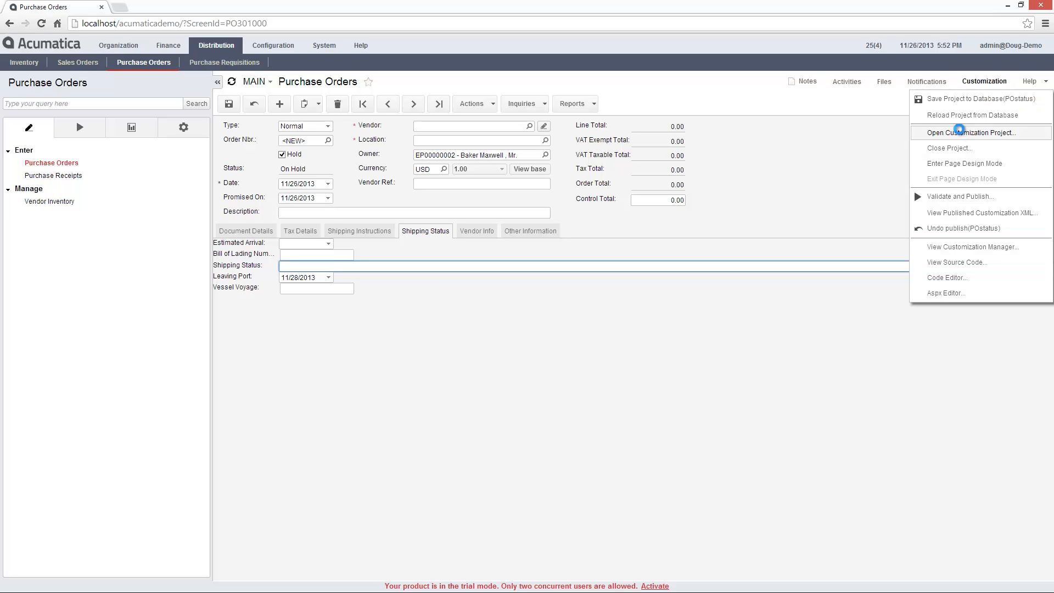
left_click(958, 131)
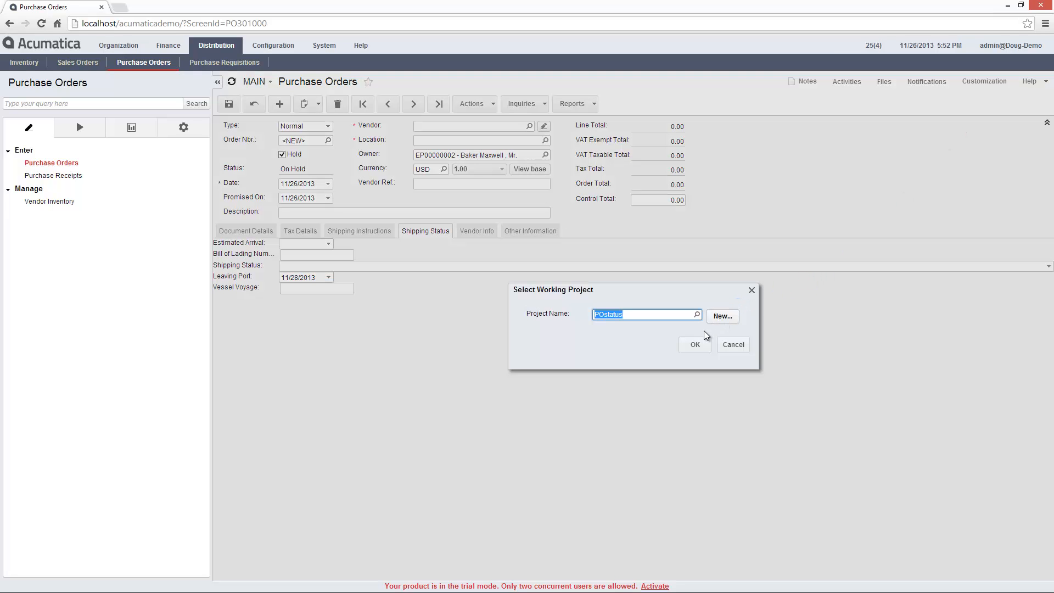
left_click(695, 344)
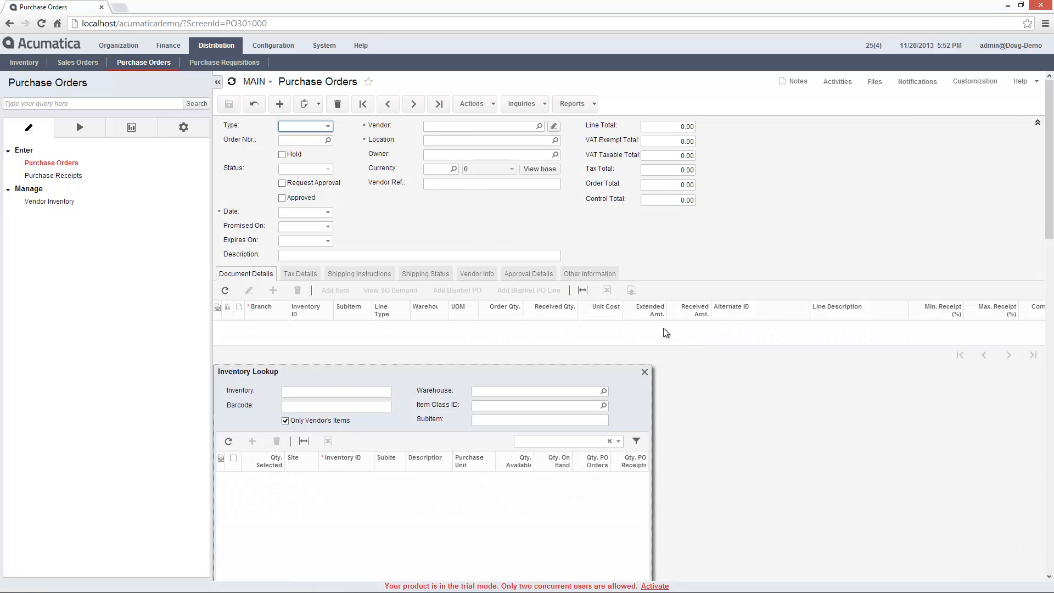
left_click(433, 275)
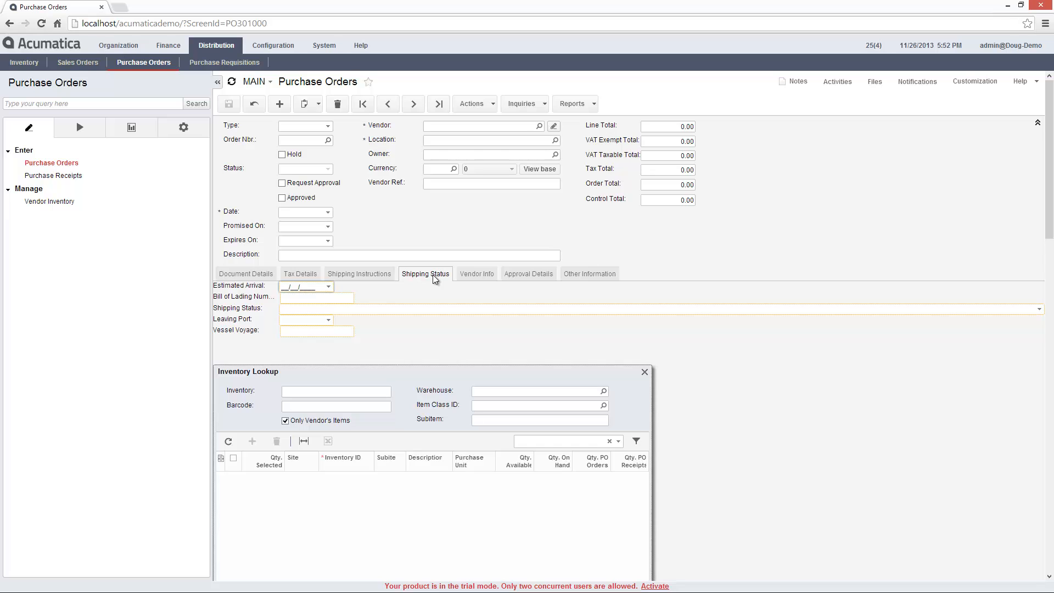
right_click(438, 291)
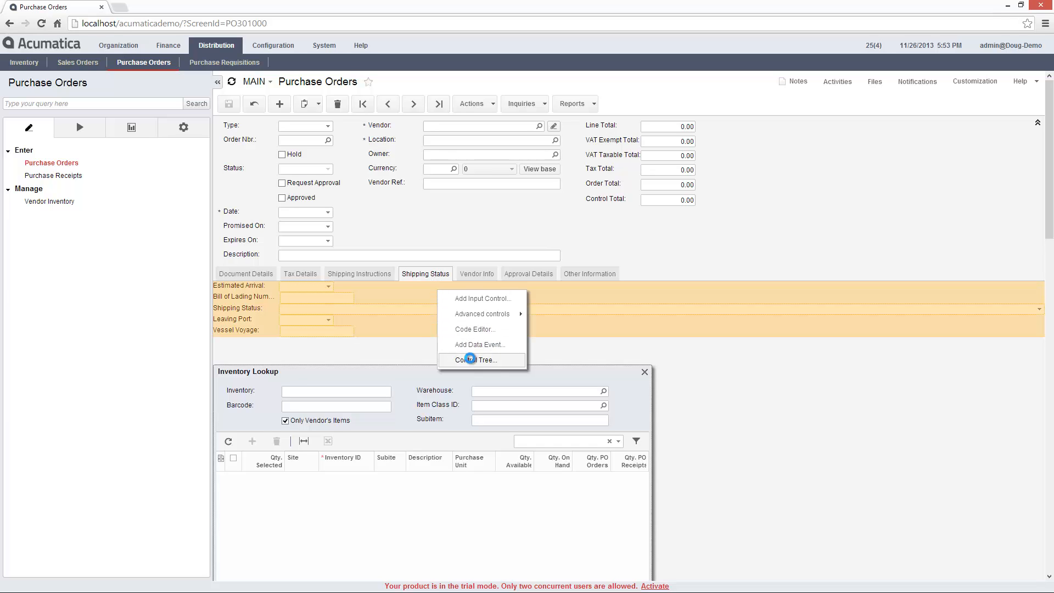
left_click(470, 359)
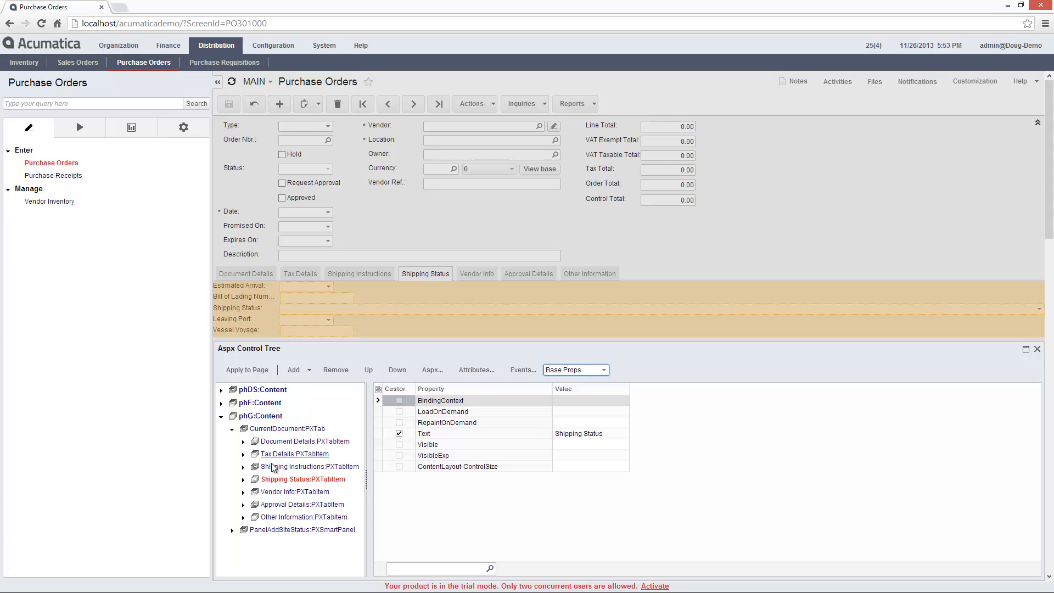
Reorder the Shipping Status controls to UsrShipStatus, UsrDateLeavePort, UsrDateEstArrival, UsrBillofLading, UsrVesselVoyage
left_click(244, 480)
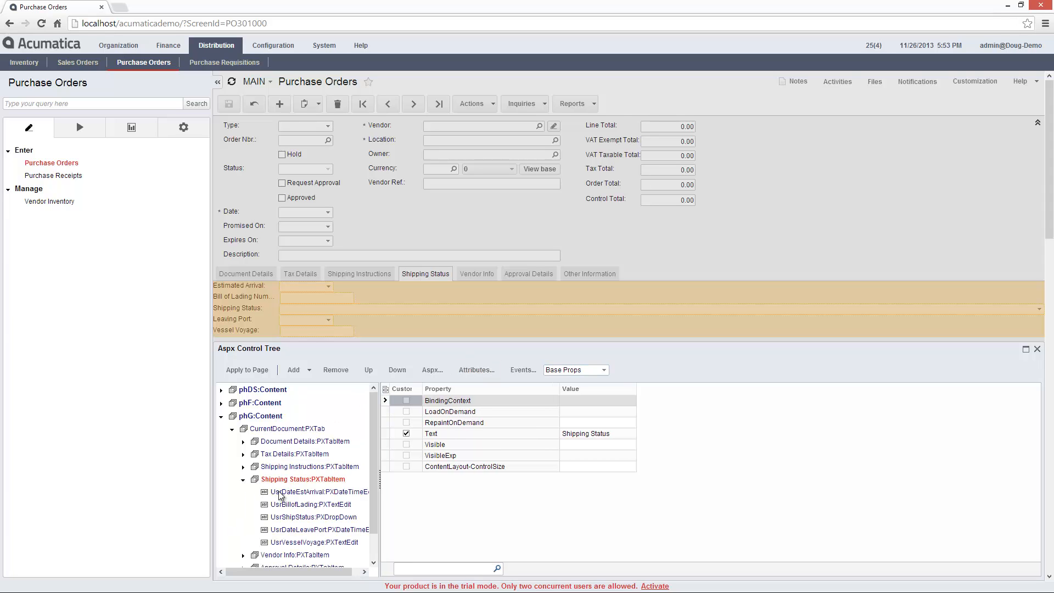
left_click(296, 518)
left_click(369, 377)
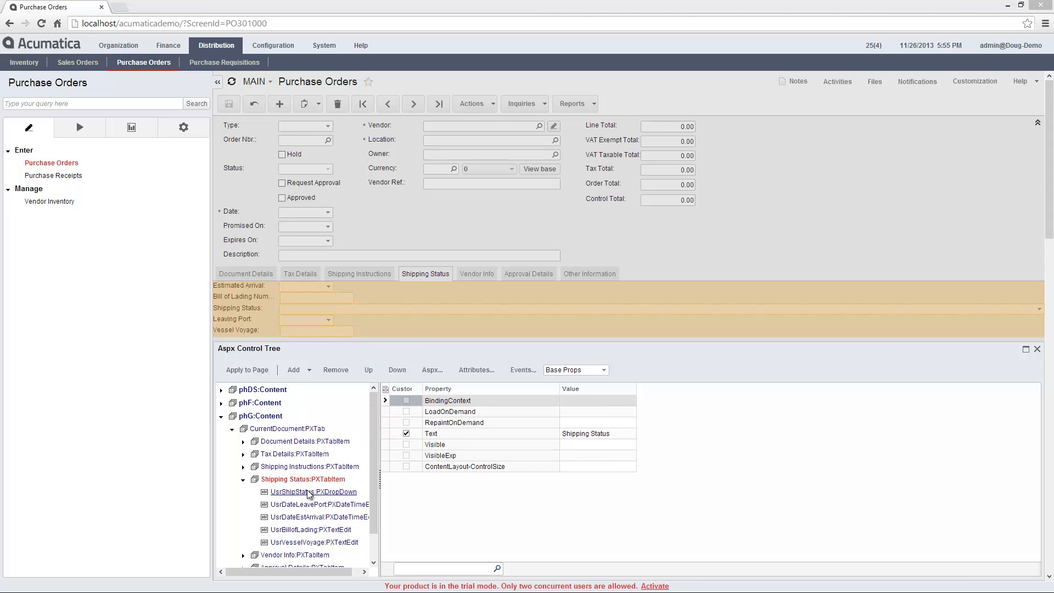
Examine the properties of the layout rules in the Shipping Instructions tab item for reference
left_click(243, 467)
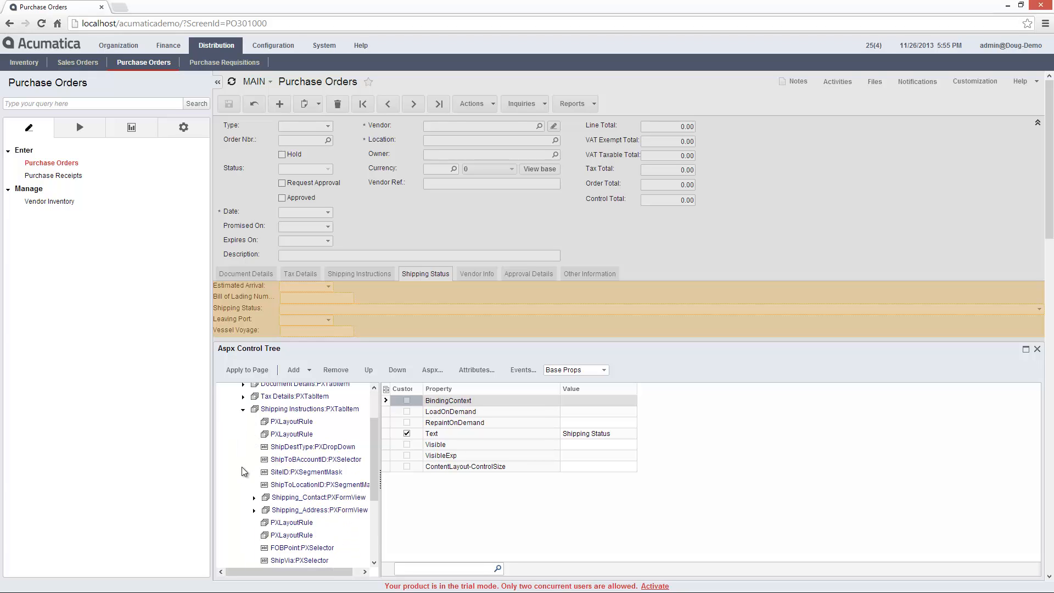
left_click(292, 421)
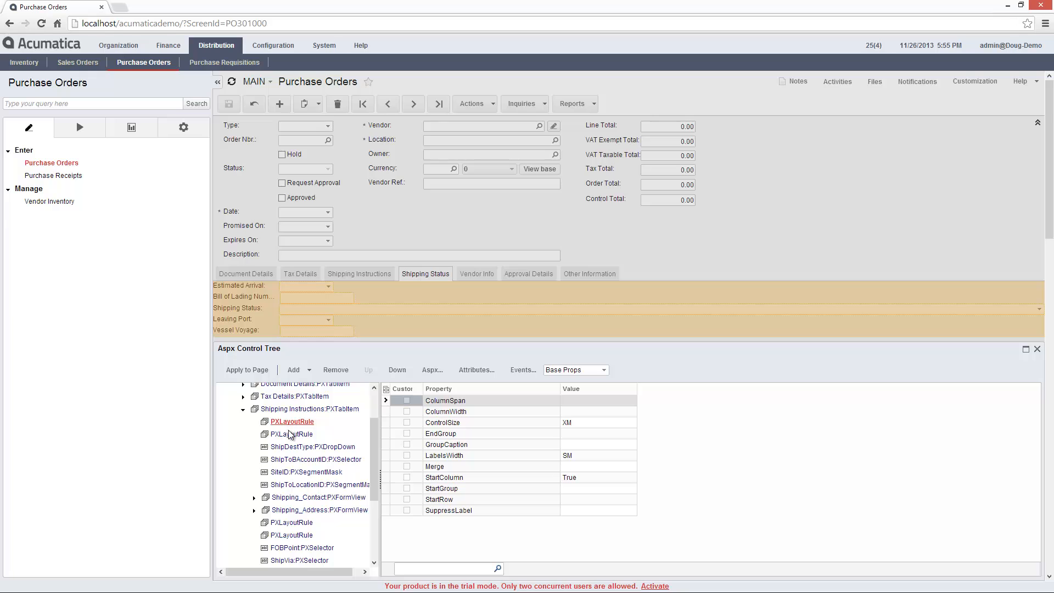
left_click(291, 434)
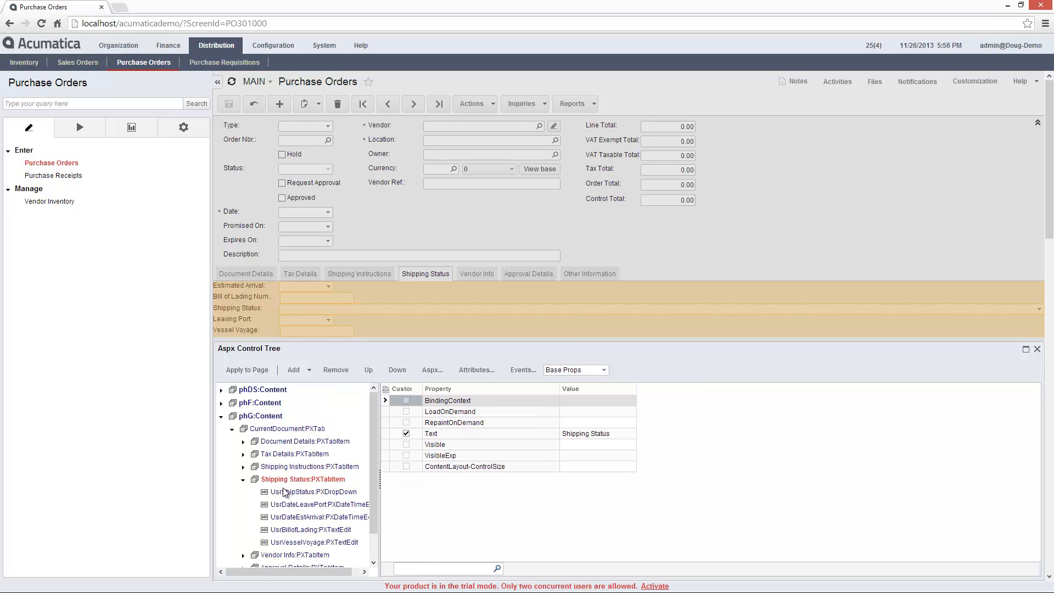
Add a layout rule above the UsrShipStatus control in the Shipping Status tab item
left_click(286, 492)
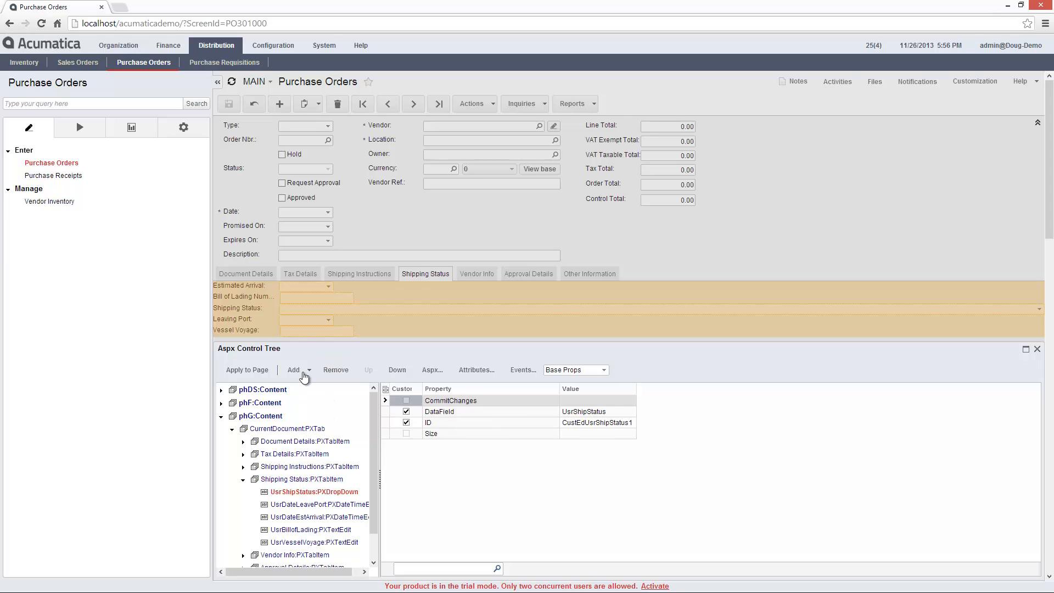
left_click(306, 373)
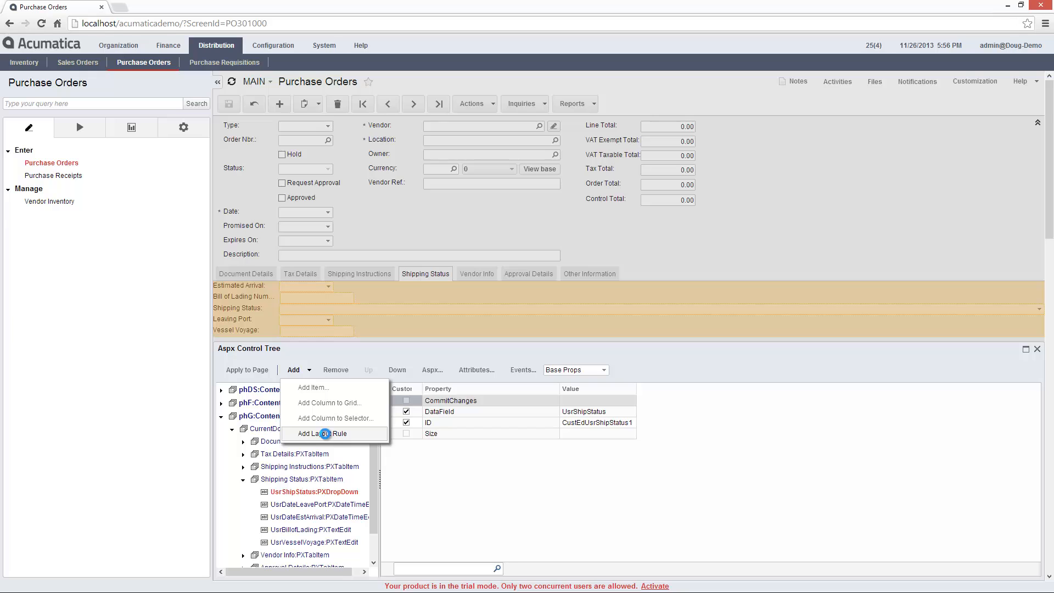
left_click(324, 433)
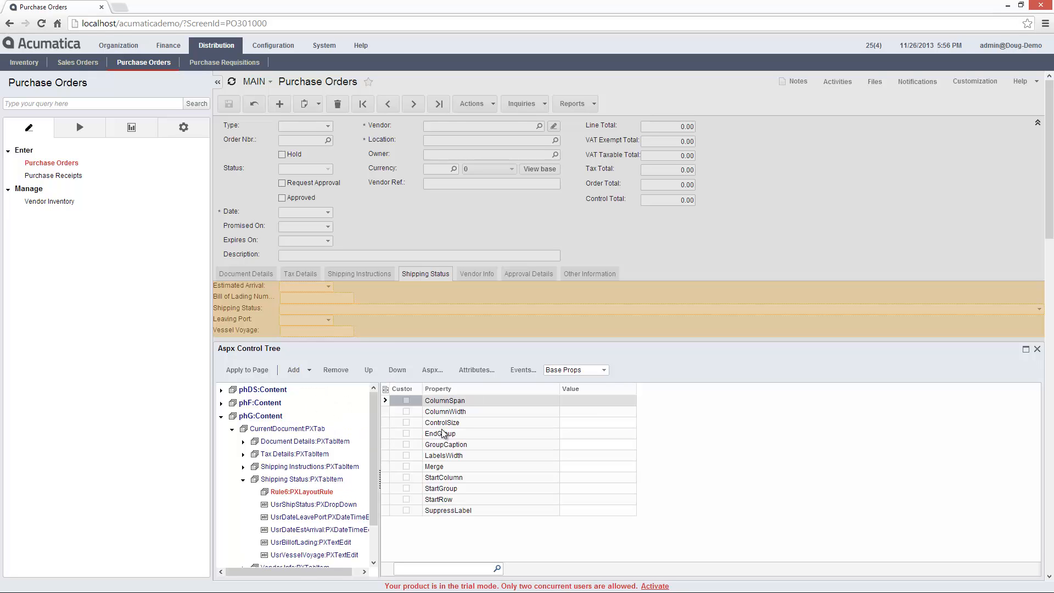
Show all properties of the new layout rule, set LabelsWidth and ControlSize to M, and close the control tree
left_click(599, 370)
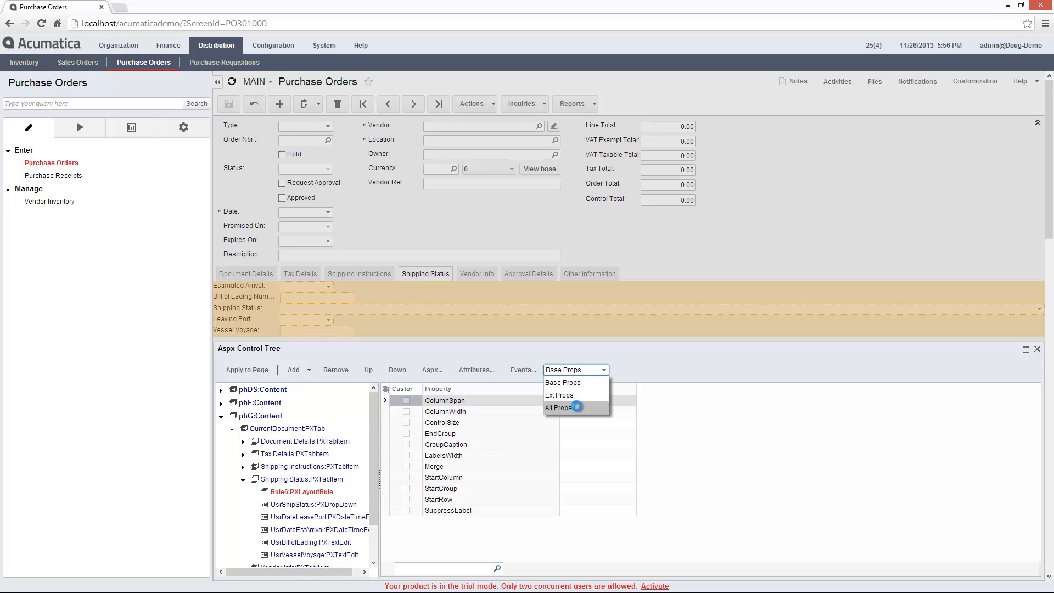
left_click(576, 406)
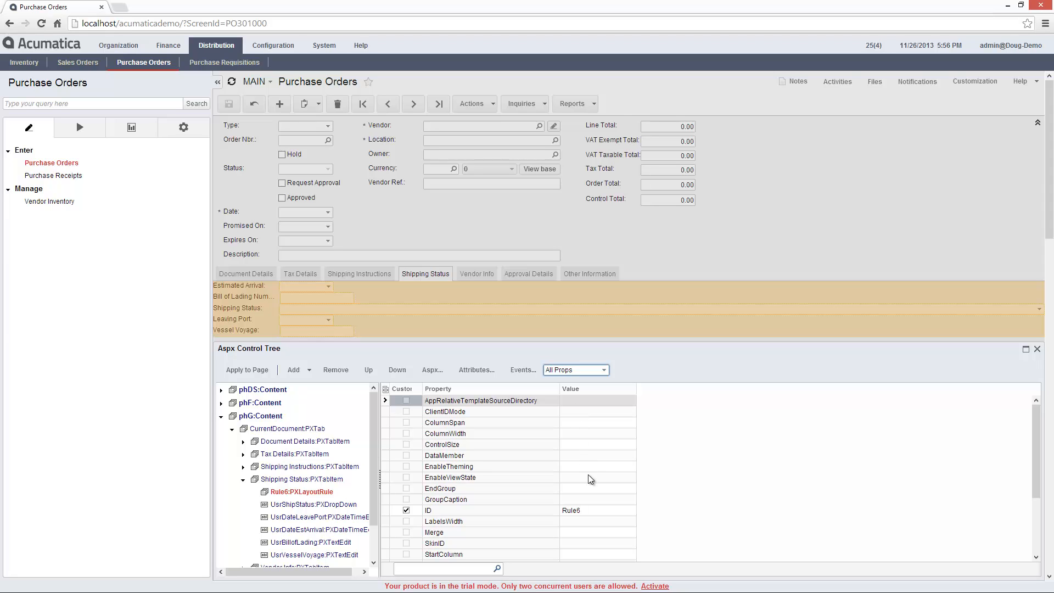
left_click(595, 520)
type("M")
key("Return")
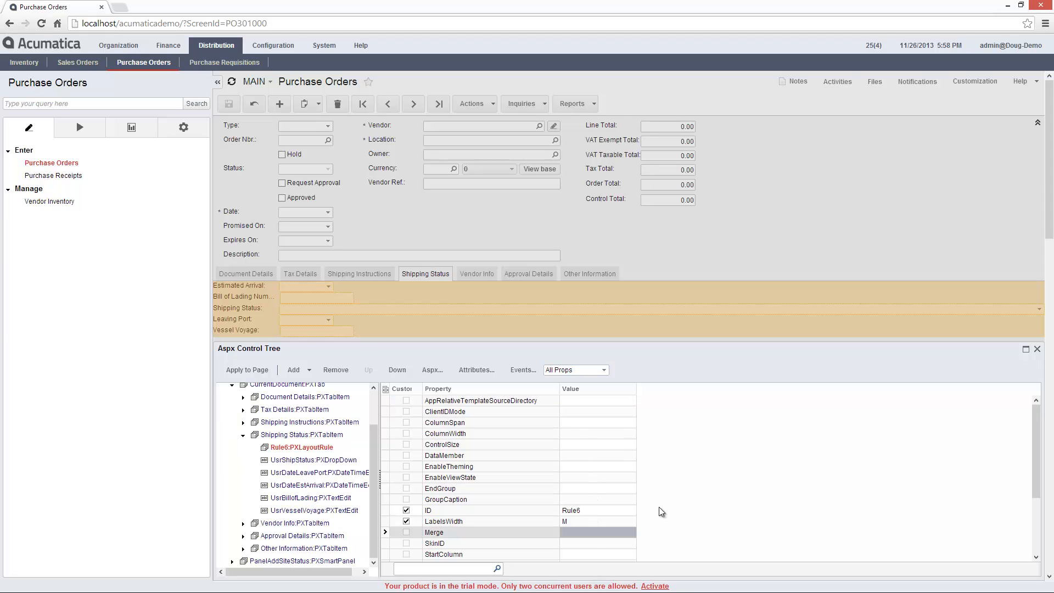
left_click(583, 445)
left_click(582, 443)
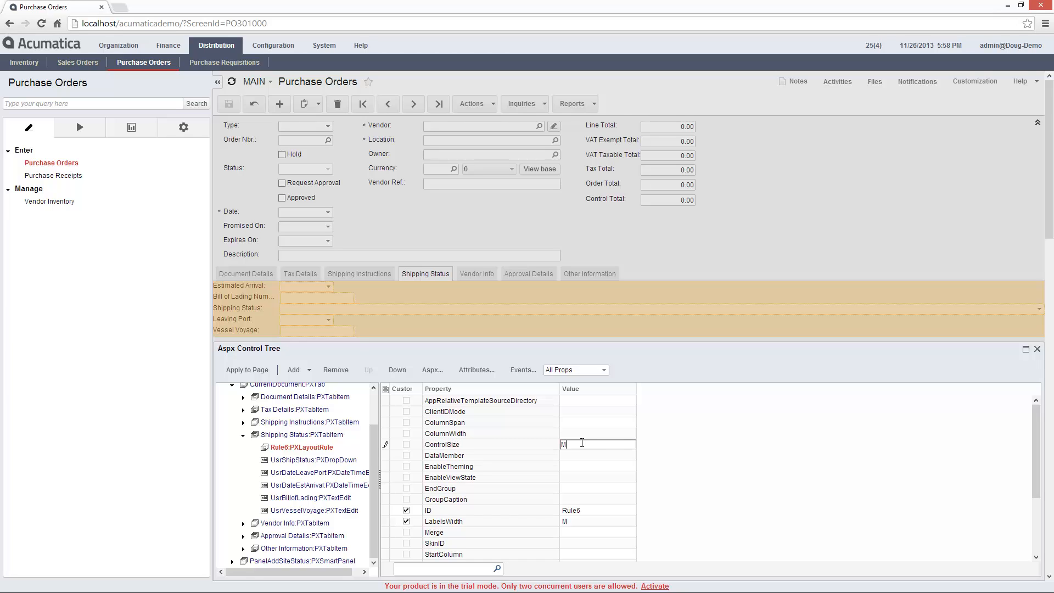
type("M")
key("Return")
left_click(1037, 349)
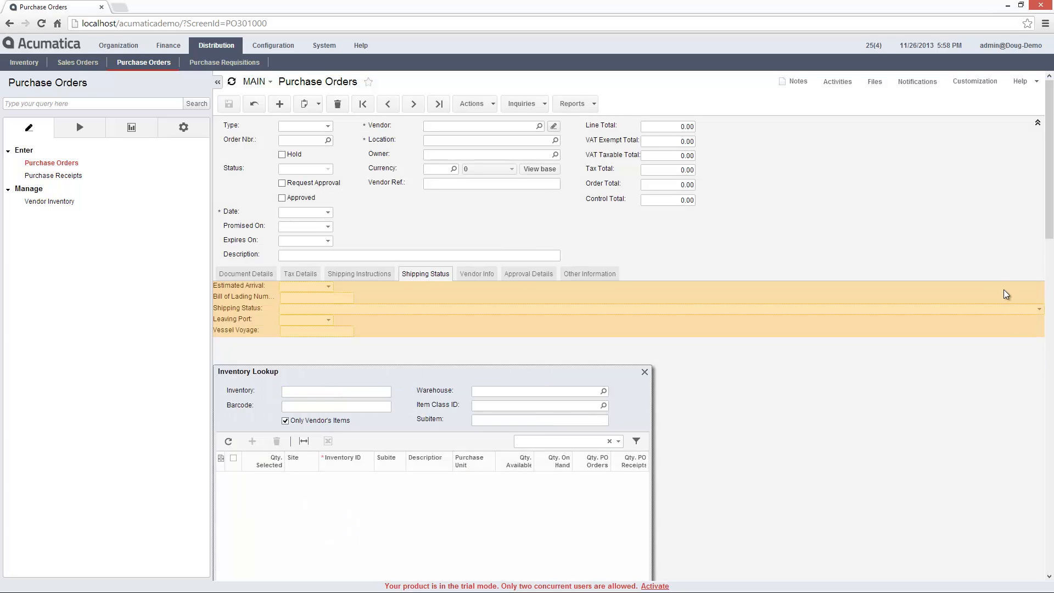
Validate and publish the customization project with the new Shipping Status layout
left_click(975, 82)
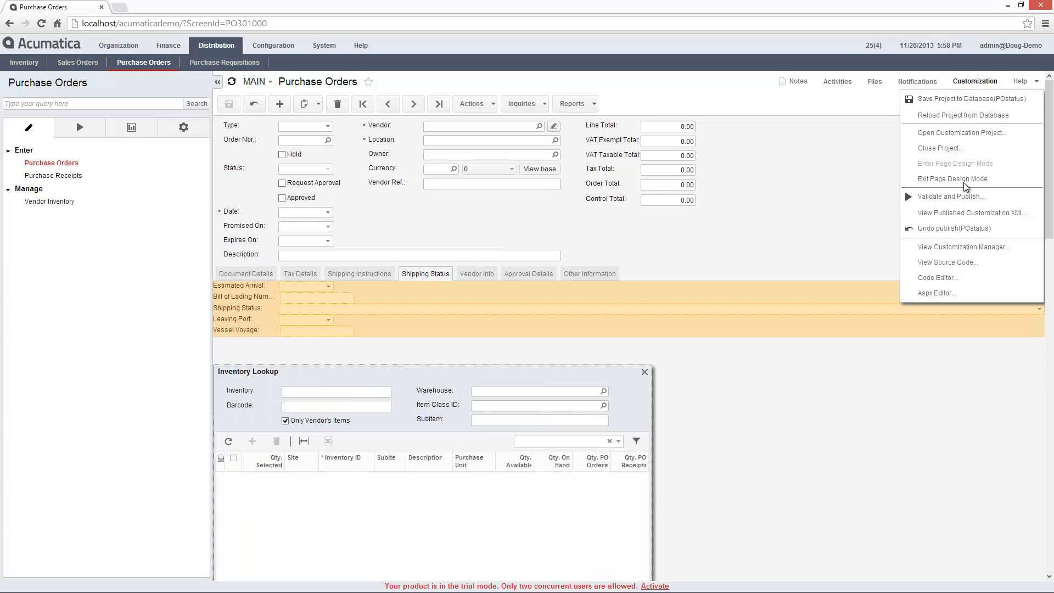
left_click(959, 196)
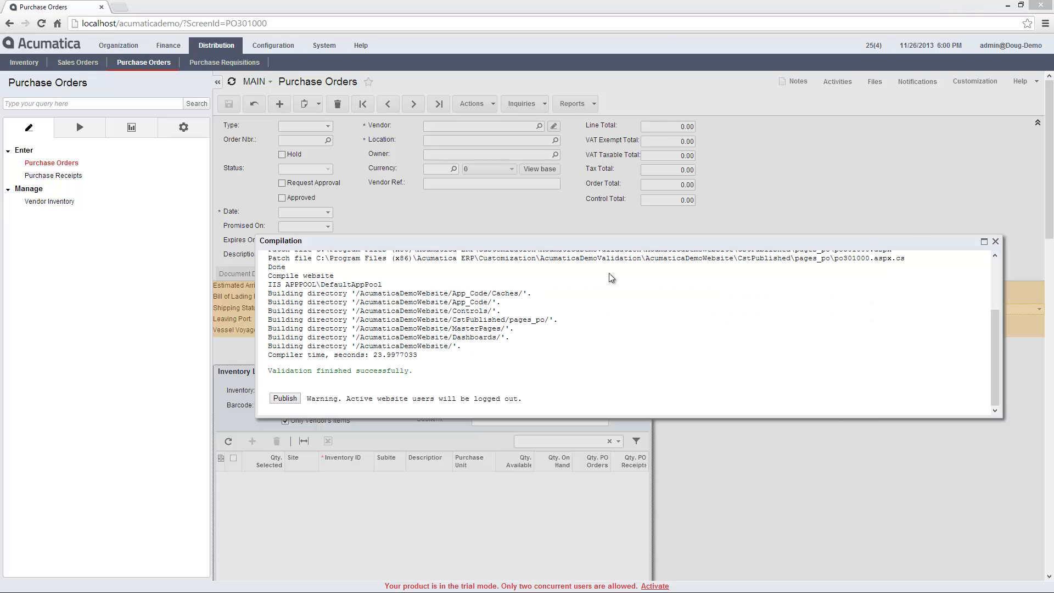
left_click(287, 397)
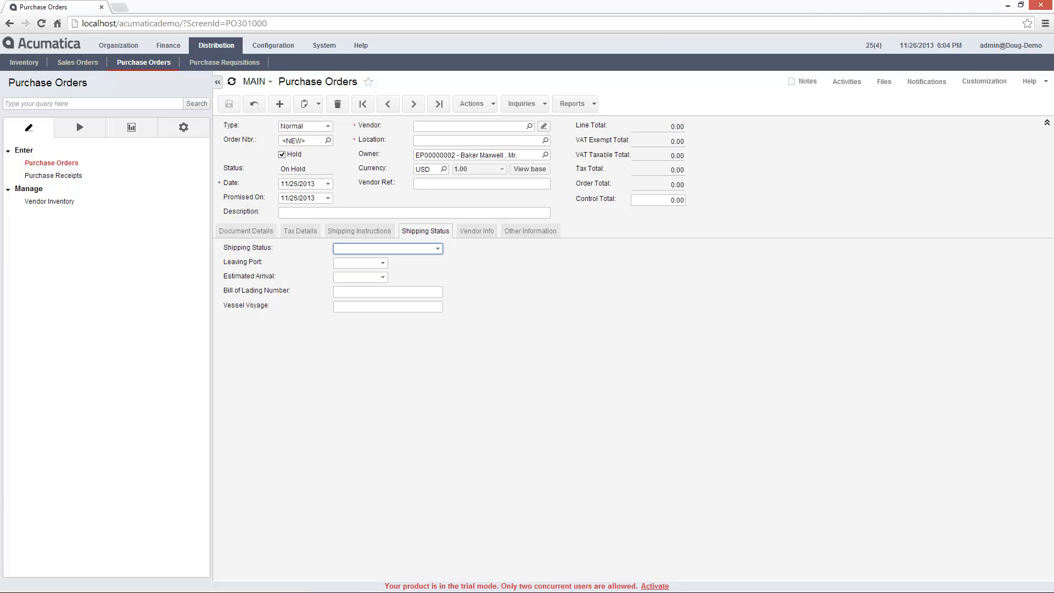
Test the date fields on the Shipping Status tab by setting Leaving Port and Estimated Arrival to 11/27/2013
left_click(383, 263)
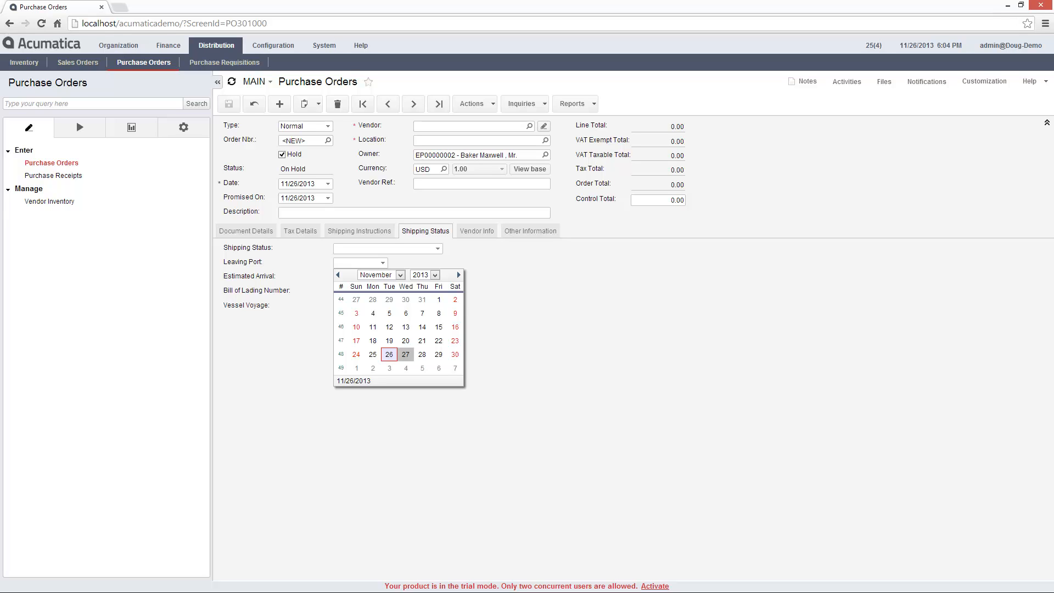
left_click(406, 354)
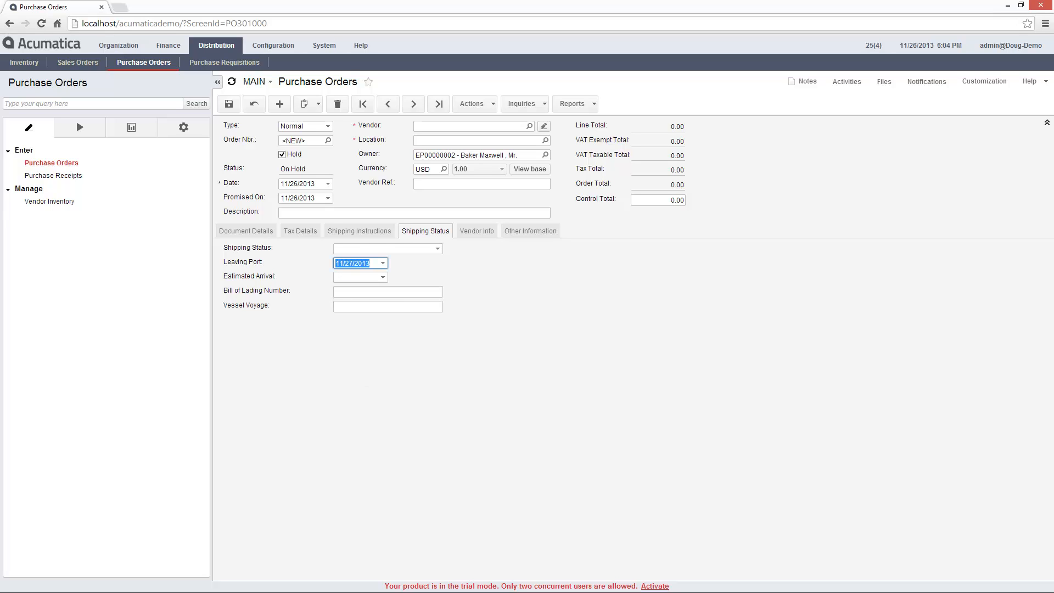
left_click(382, 277)
left_click(406, 368)
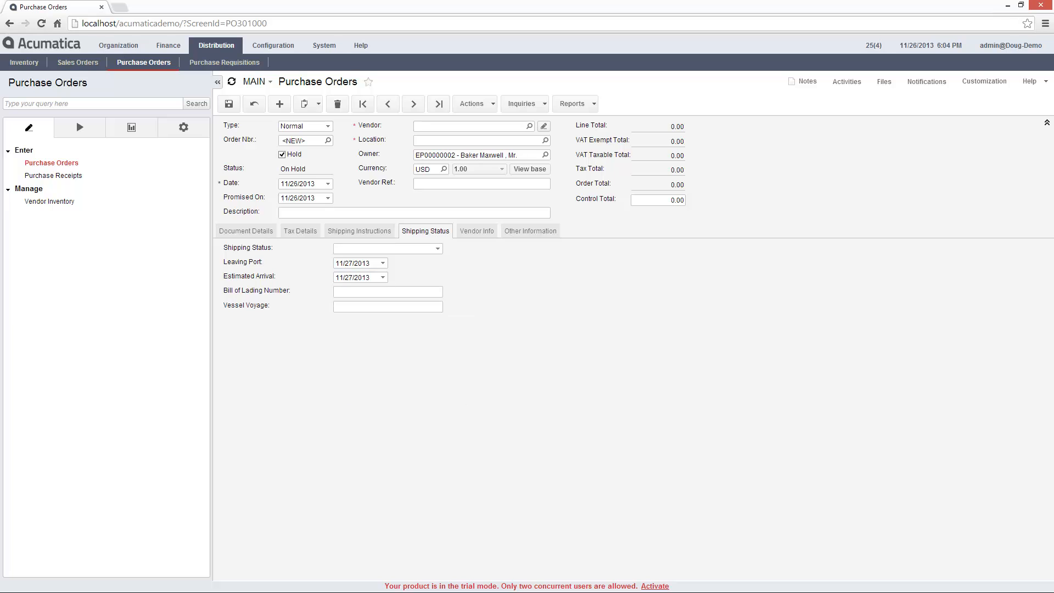
Test the text fields by entering ASDASD-343-SDFS-SD as the Bill of Lading Number and 123 as the Vessel Voyage
key("Tab")
type("ASDASD-343-SDFS-SD")
key("Tab")
type("123")
key("Tab")
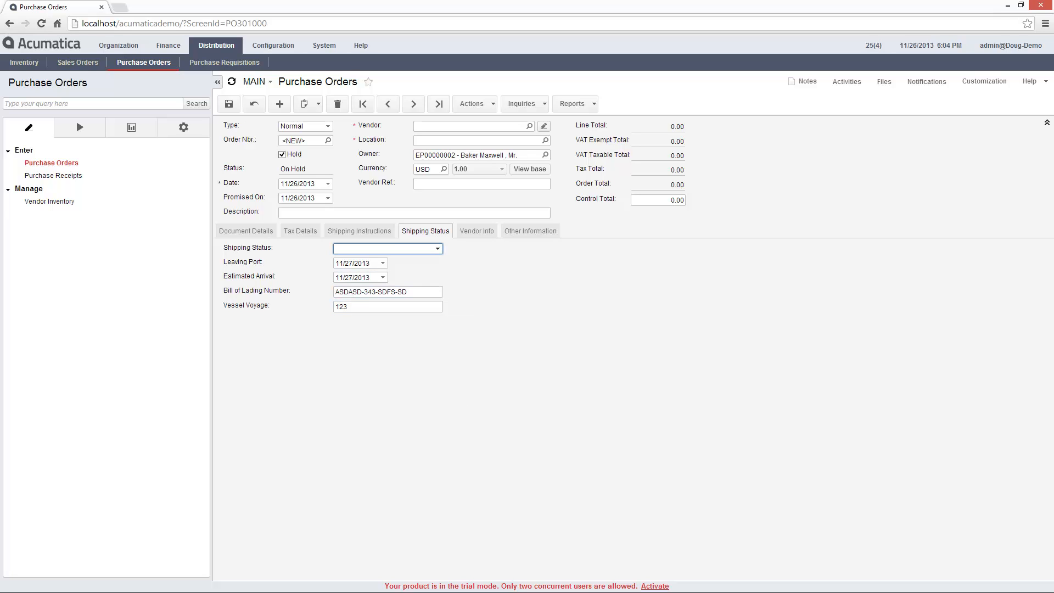
Reopen the customization project so the Purchase Orders screen is in page design mode
left_click(984, 82)
left_click(969, 133)
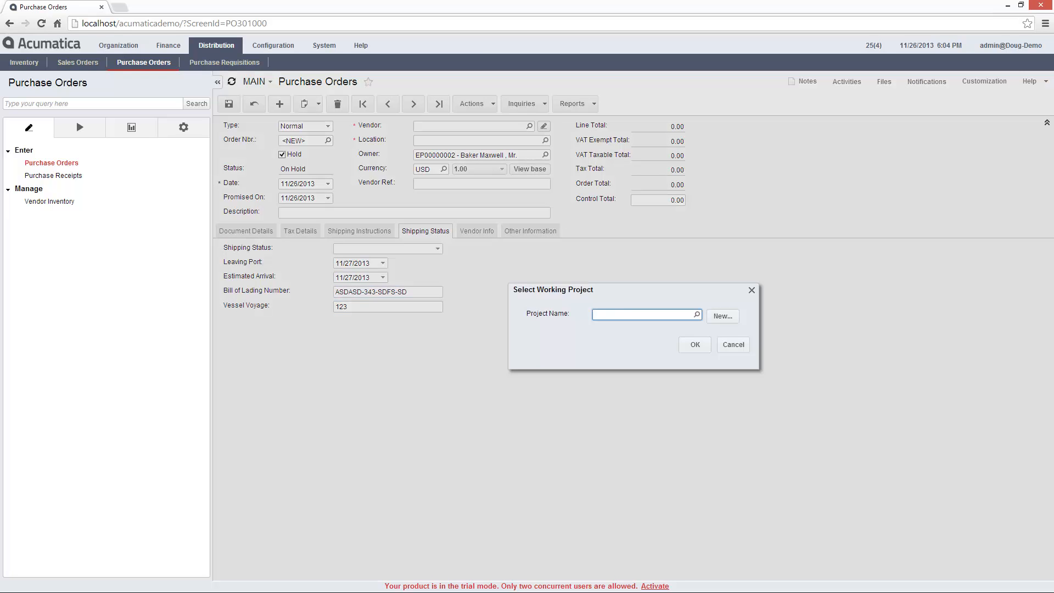
left_click(695, 344)
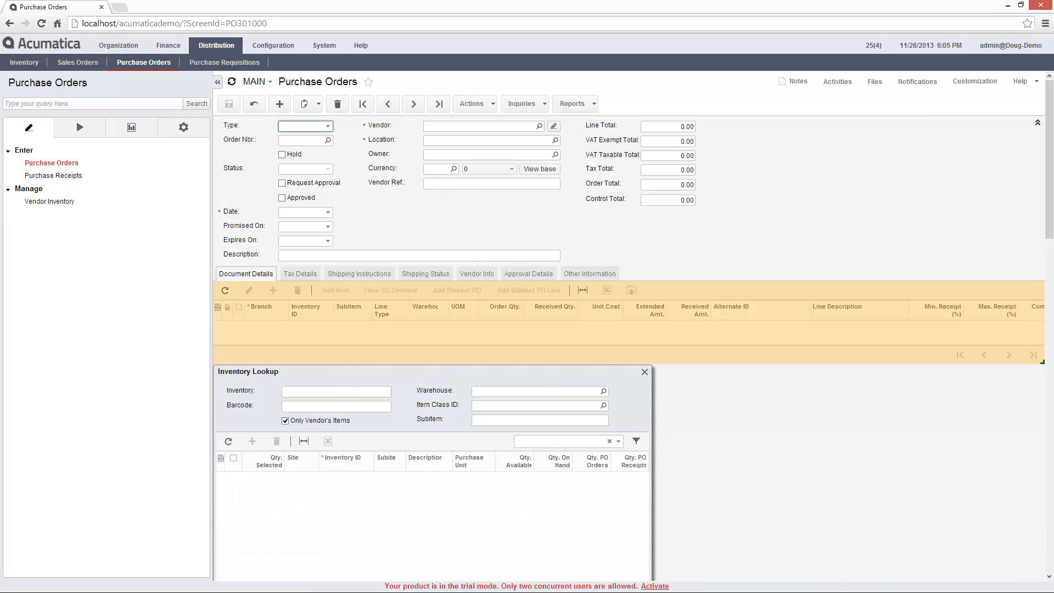
Open the data field attributes of the Shipping Status combo box on the Shipping Status tab
left_click(425, 274)
right_click(414, 292)
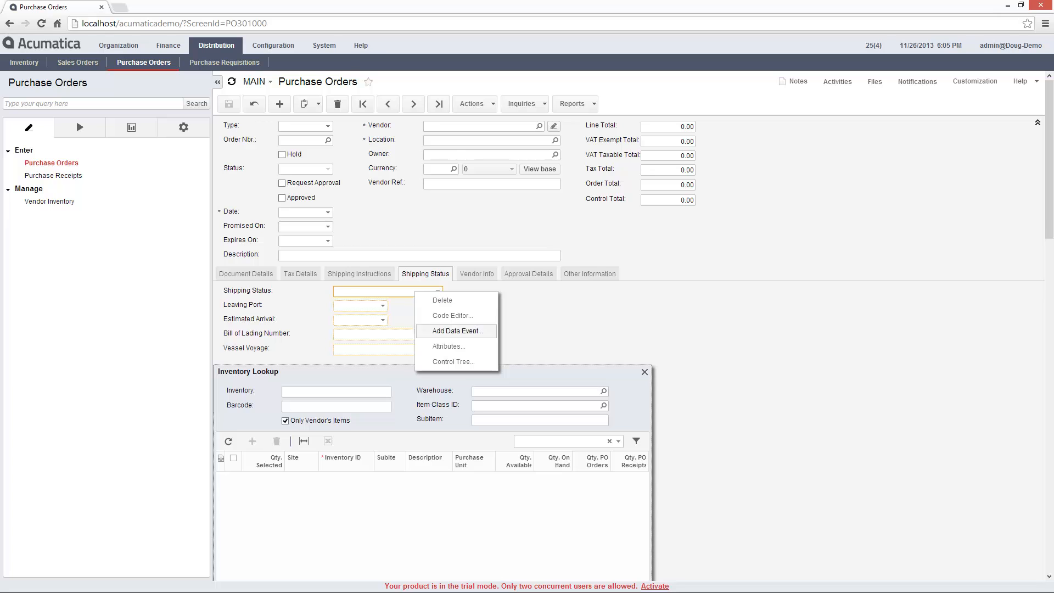
left_click(448, 346)
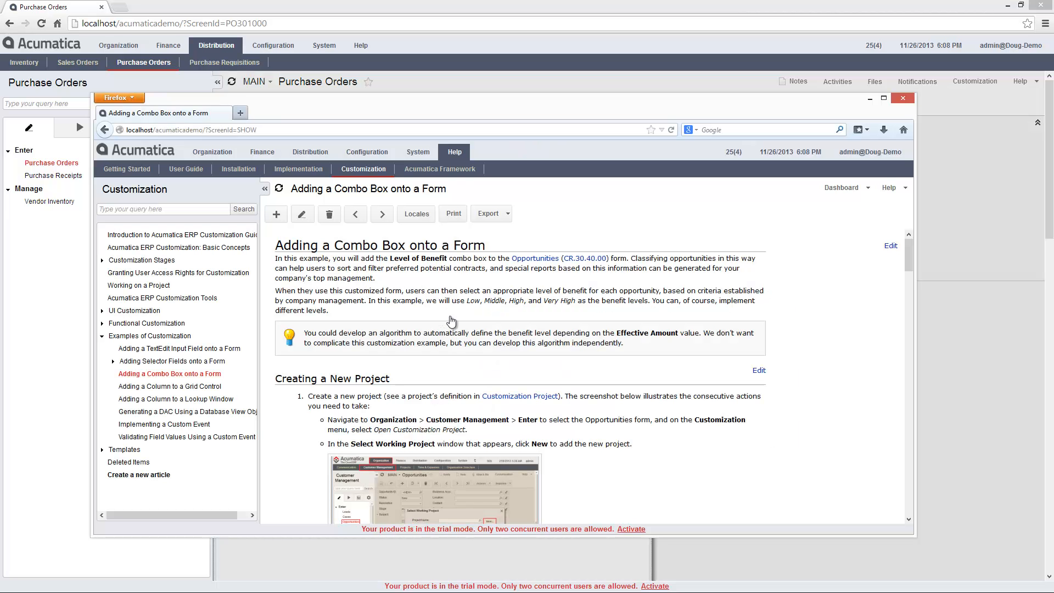
Find the PXStringList sample code in the help article on adding a combo box onto a form
scroll(461, 320, "down", 10)
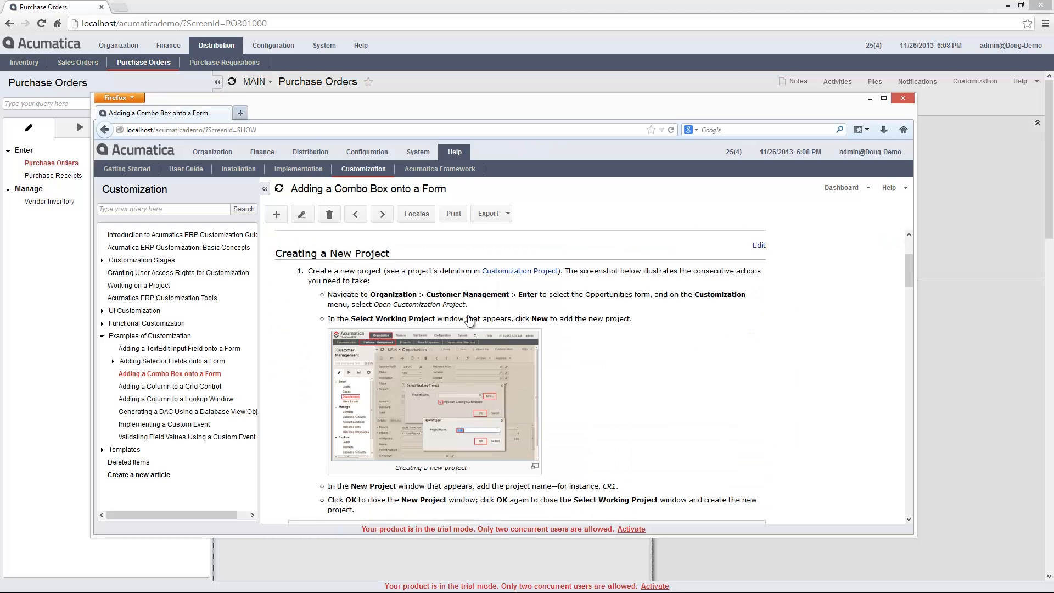
scroll(470, 320, "down", 5)
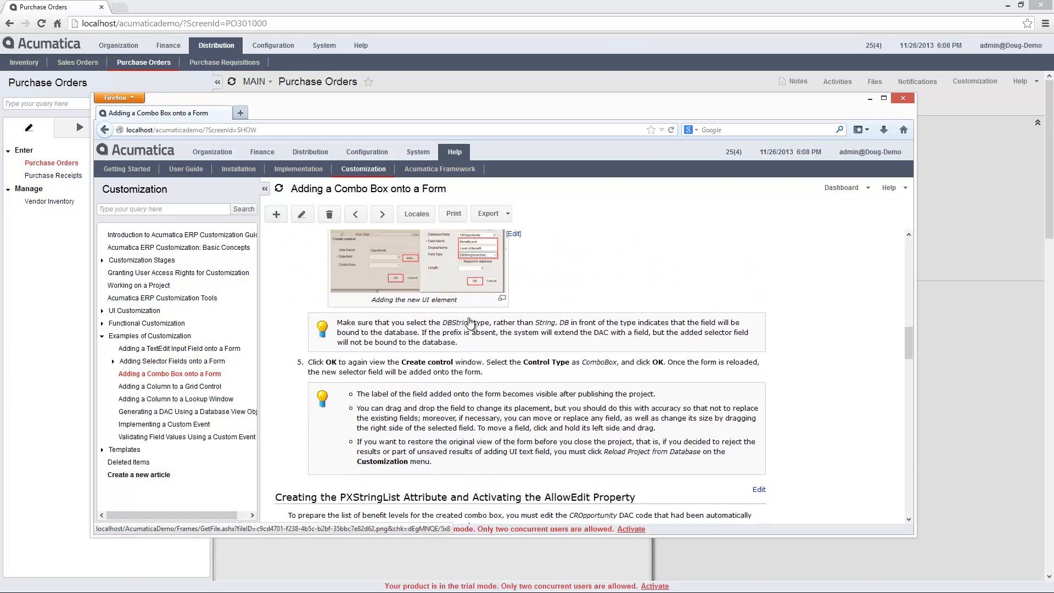
scroll(474, 333, "down", 2)
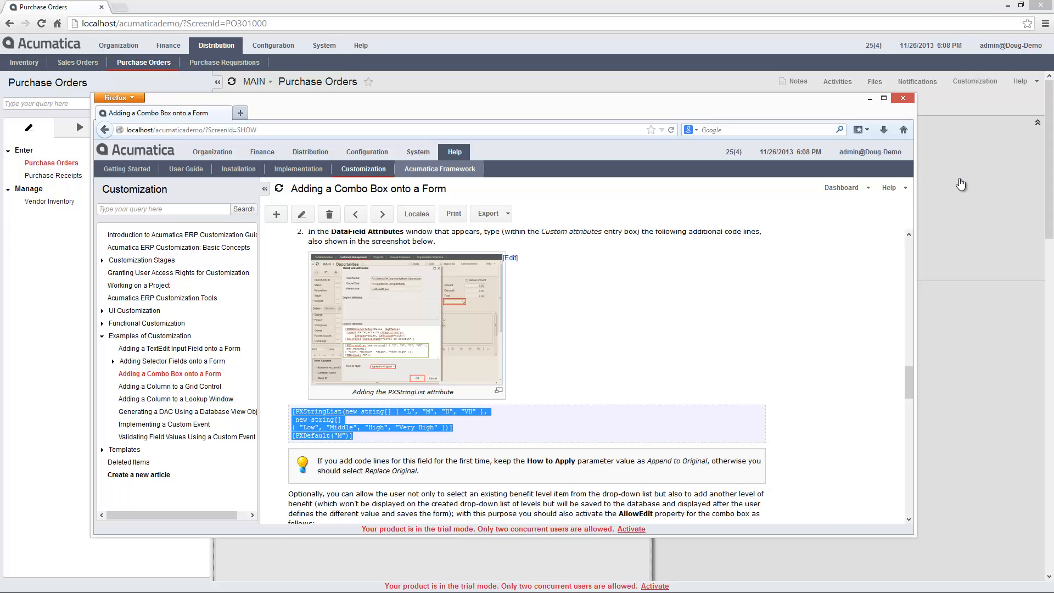
key("alt+Tab")
Append a PXStringList attribute to Shipping Status with values 1, 2, 3 labelled One, Two, Three, and a PXDefault of 2
type("[PXStringList(new string[] { \"L\", \"M\", \"H\", \"VH\" },  new string[] { \"Low\", \"Middle\", \"High\", \"Very High\" })] [PXDefault(\"M\")]")
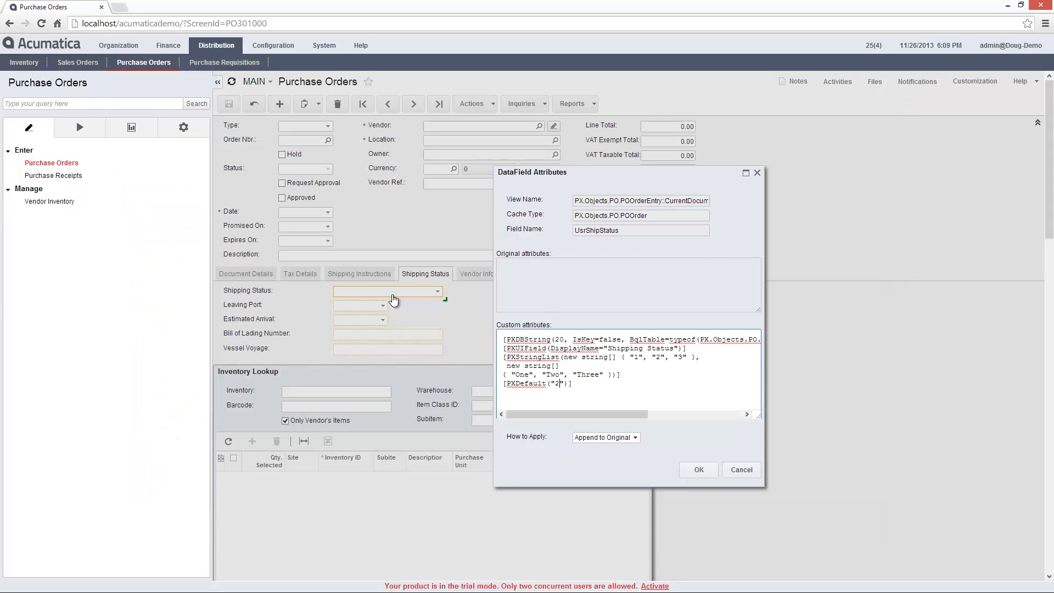
key("Tab")
key("alt+Down")
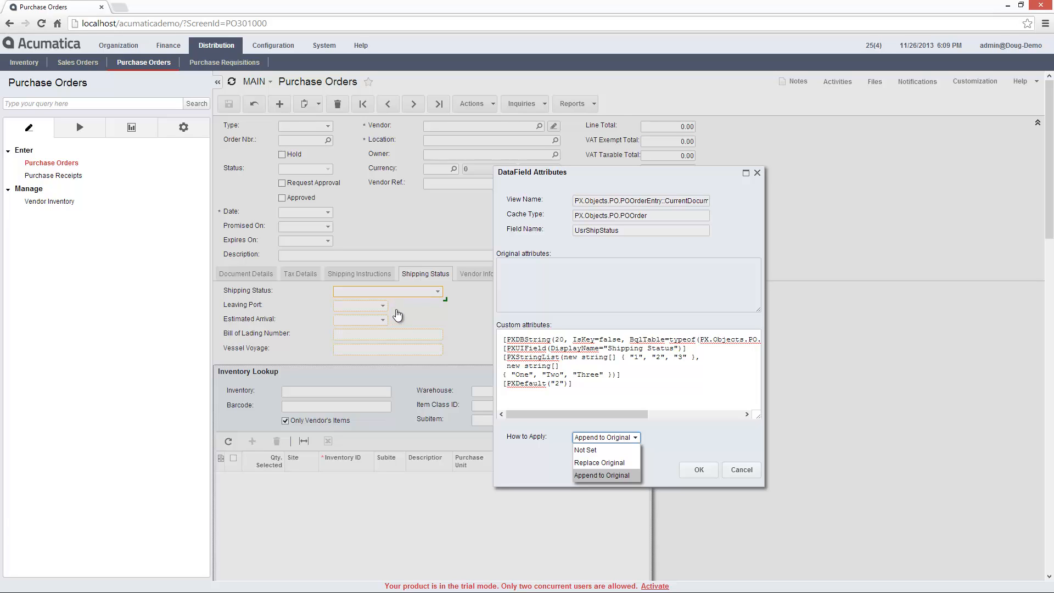
key("Up")
key("Up")
key("Down")
key("Up")
key("Escape")
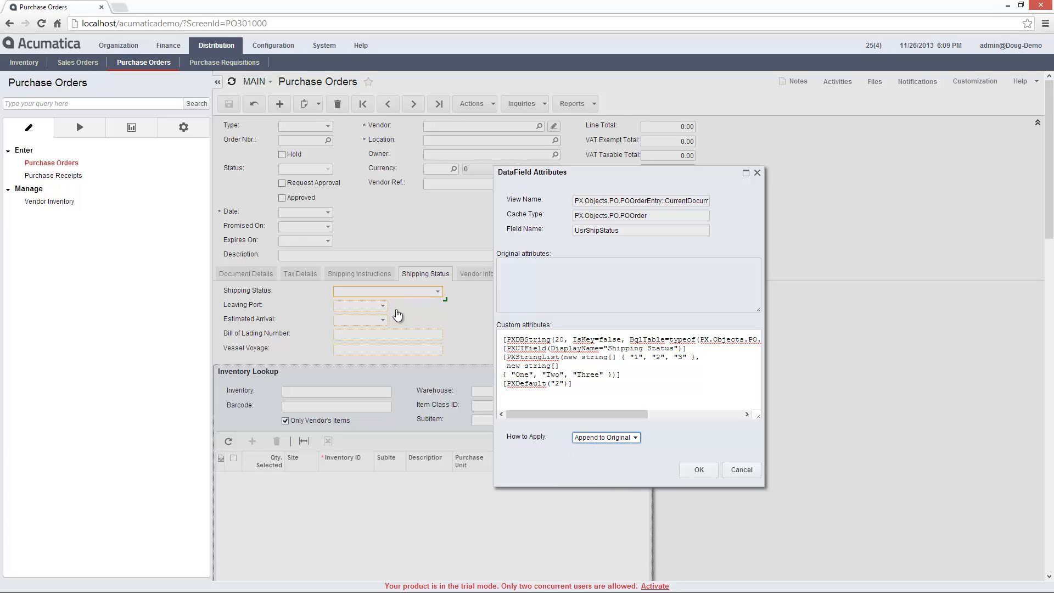
key("Tab")
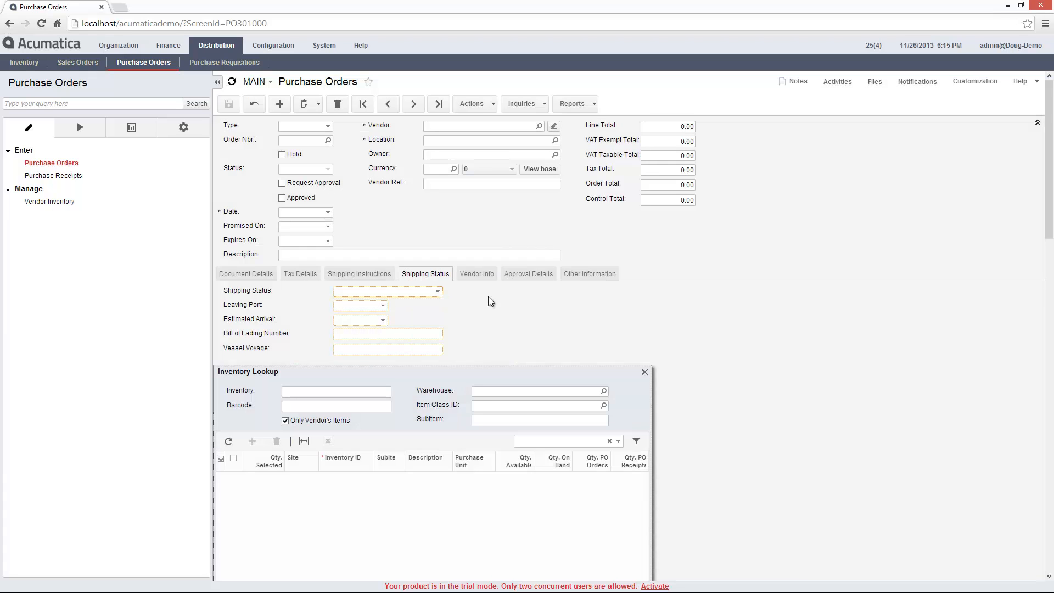
Close the customization project to return to the regular Purchase Orders screen
left_click(971, 82)
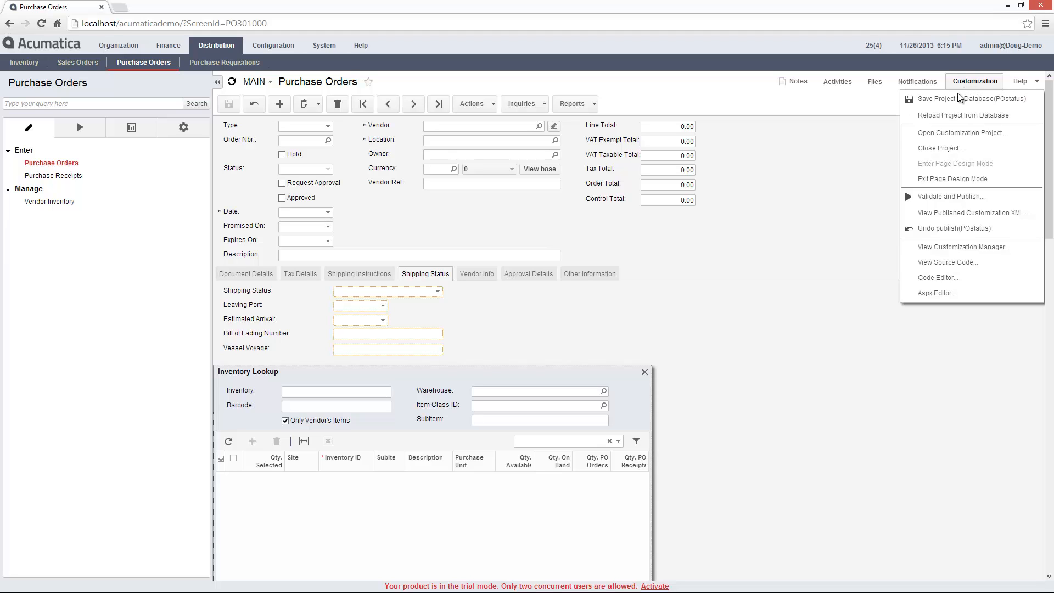
left_click(948, 150)
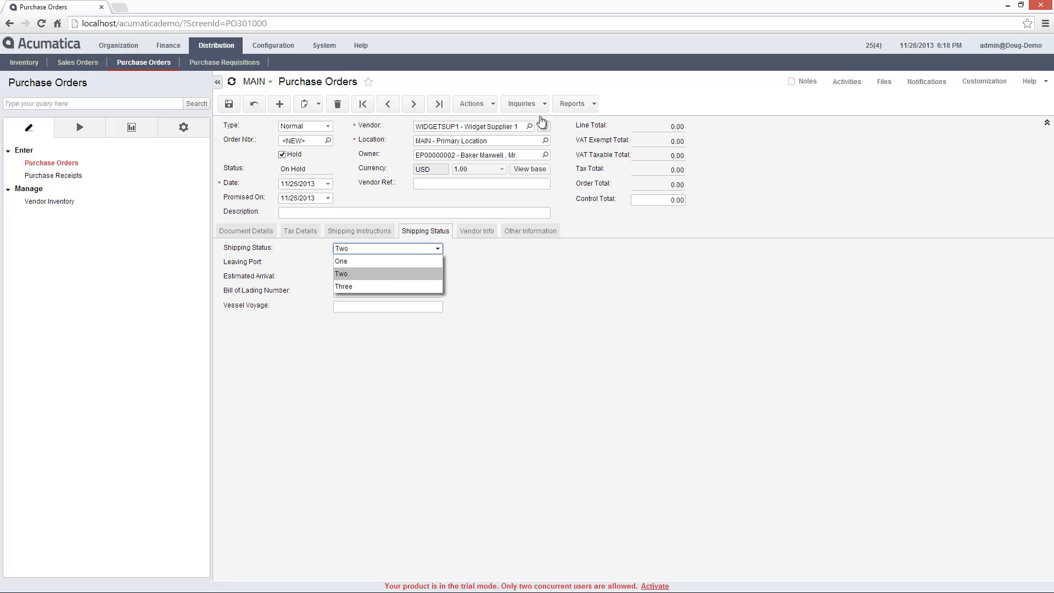
Complete the purchase order with status Two, Leaving Port 11/26/2013, Estimated Arrival 11/27/2013, lading number 123-34-WE-45 and description TEST, and save it
key("Tab")
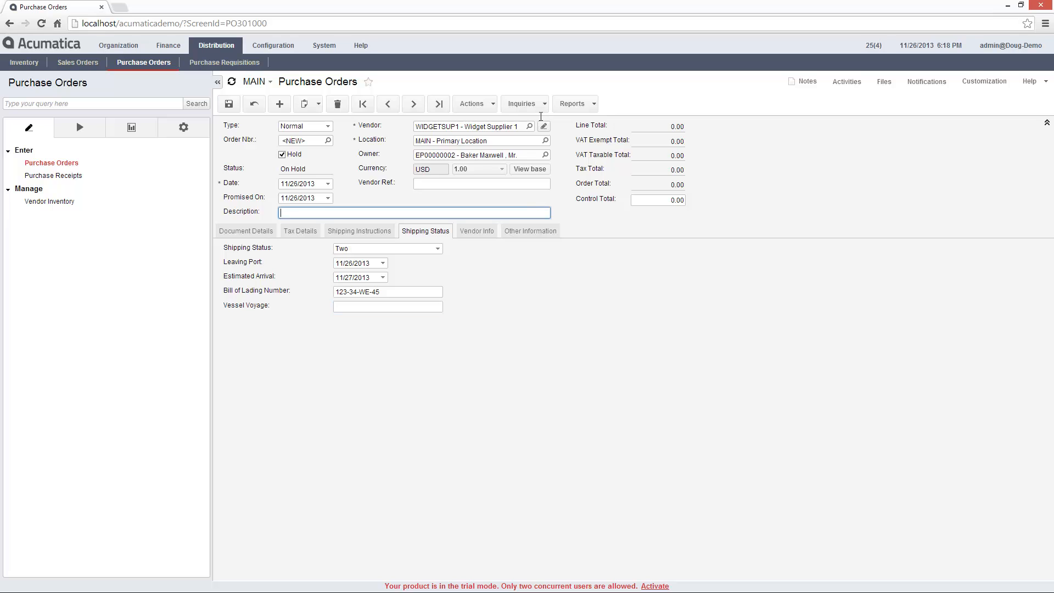
type("TEST")
key("ctrl+s")
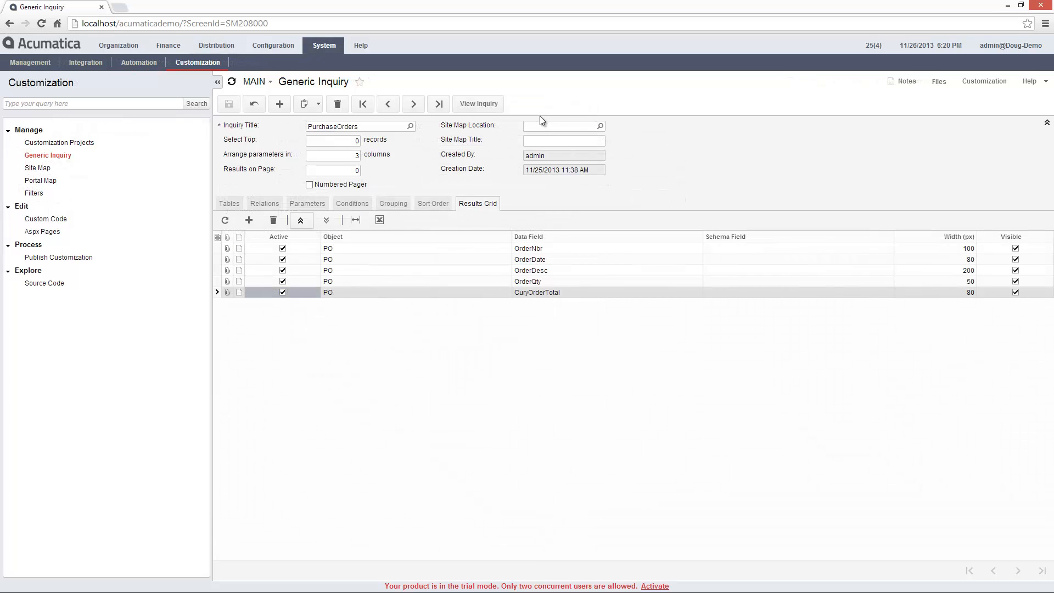
Add the PO object's UsrShipStatus field to the PurchaseOrders generic inquiry's results grid and view the inquiry
left_click(249, 220)
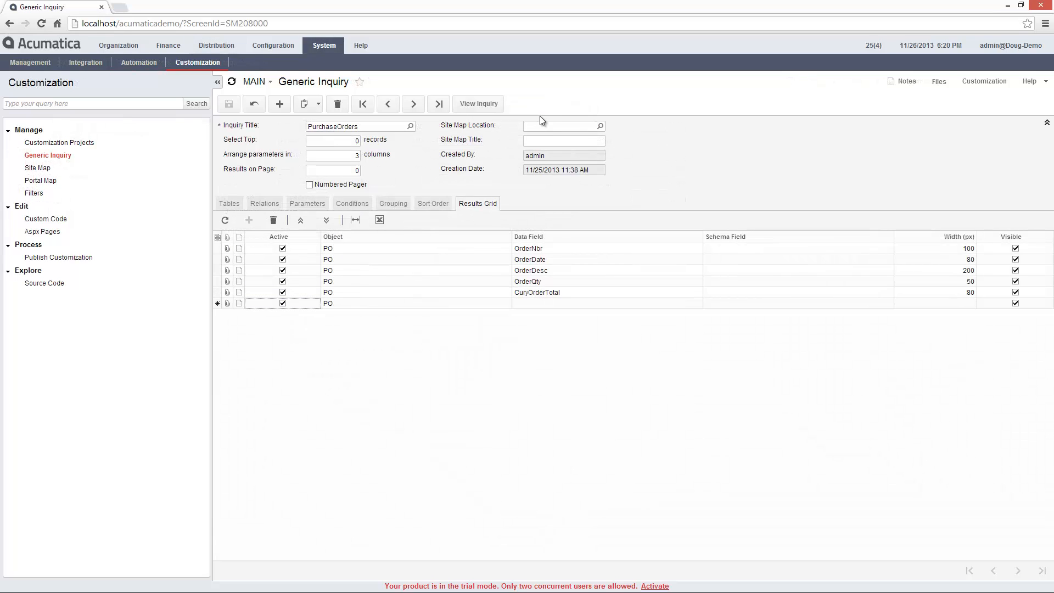
double_click(571, 303)
left_click(706, 303)
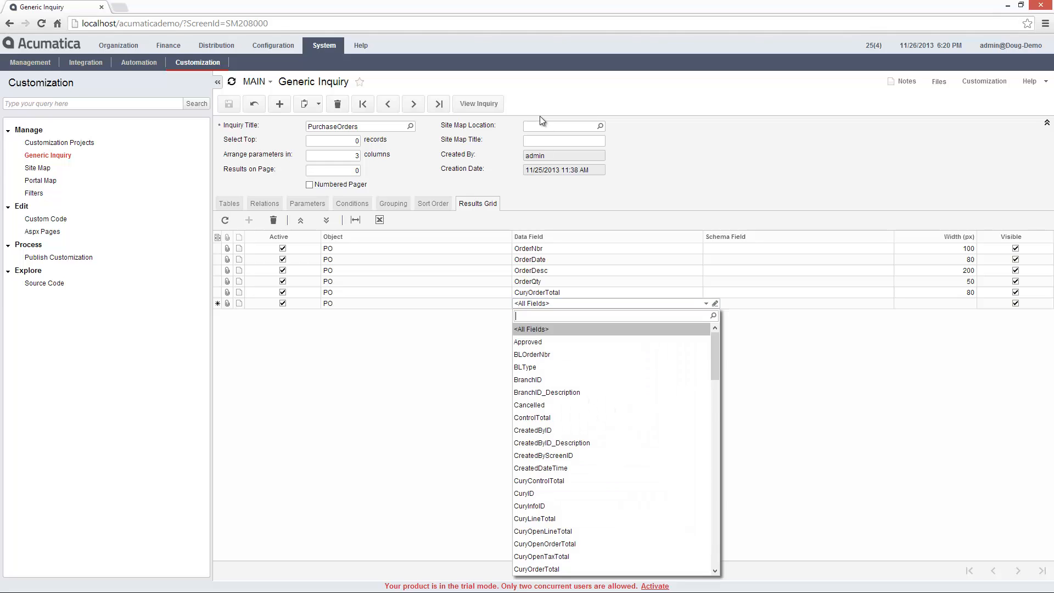
left_click_drag(715, 355, 714, 543)
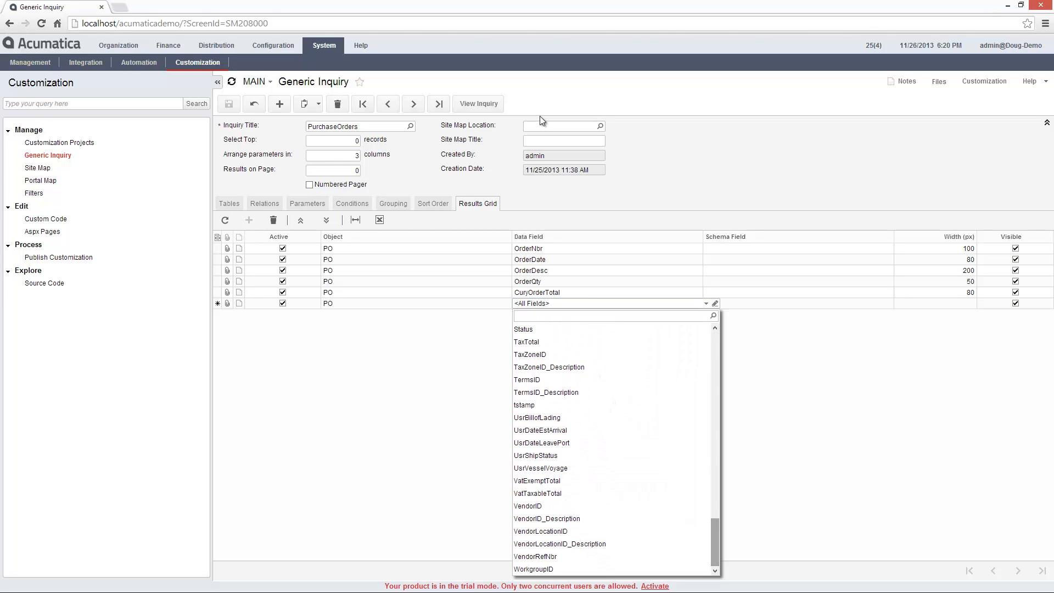
left_click(549, 417)
left_click(549, 455)
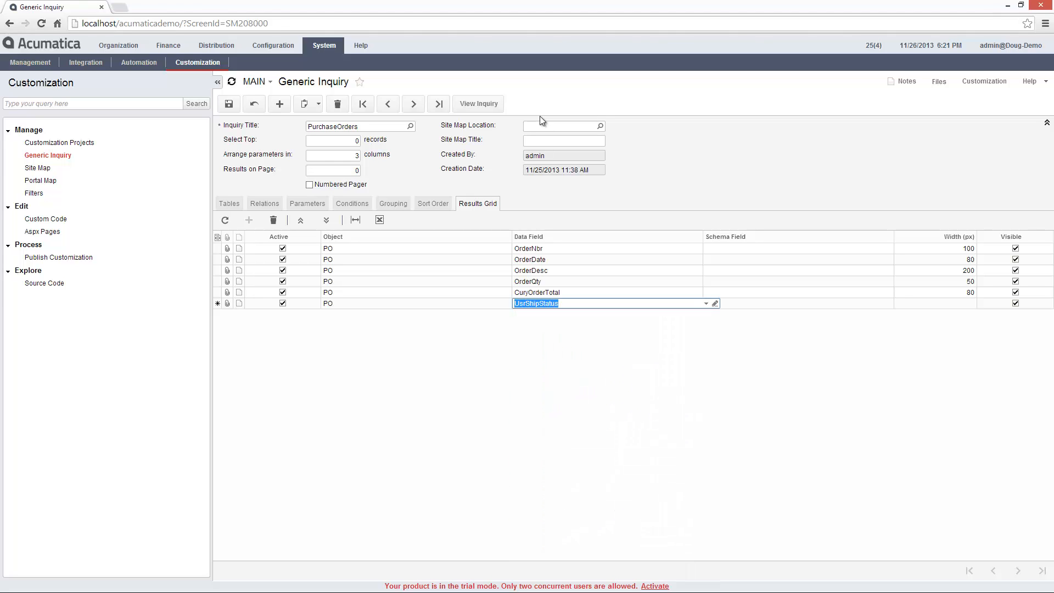
left_click(539, 118)
left_click(478, 103)
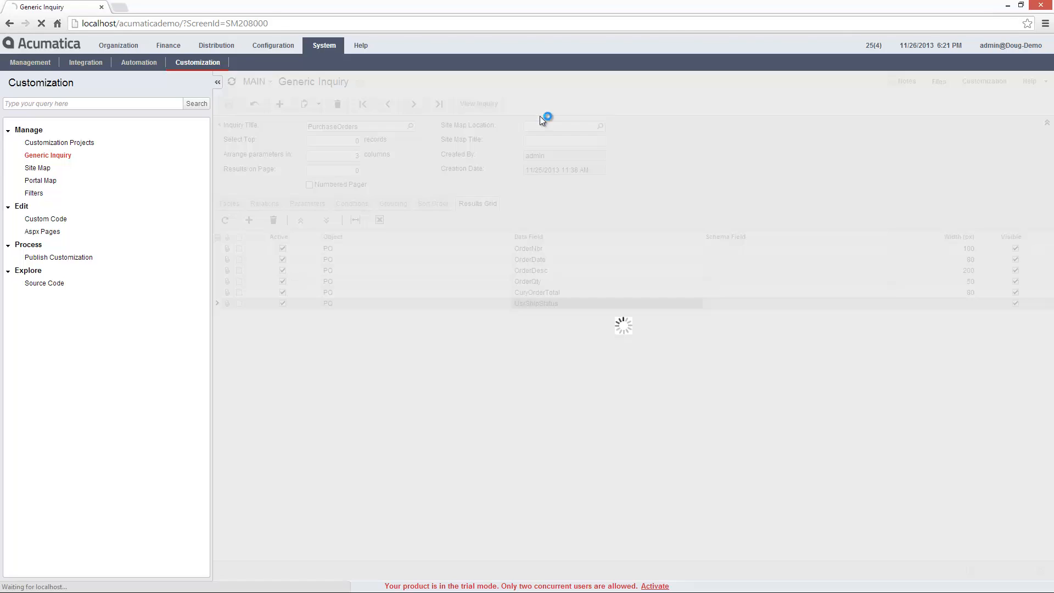